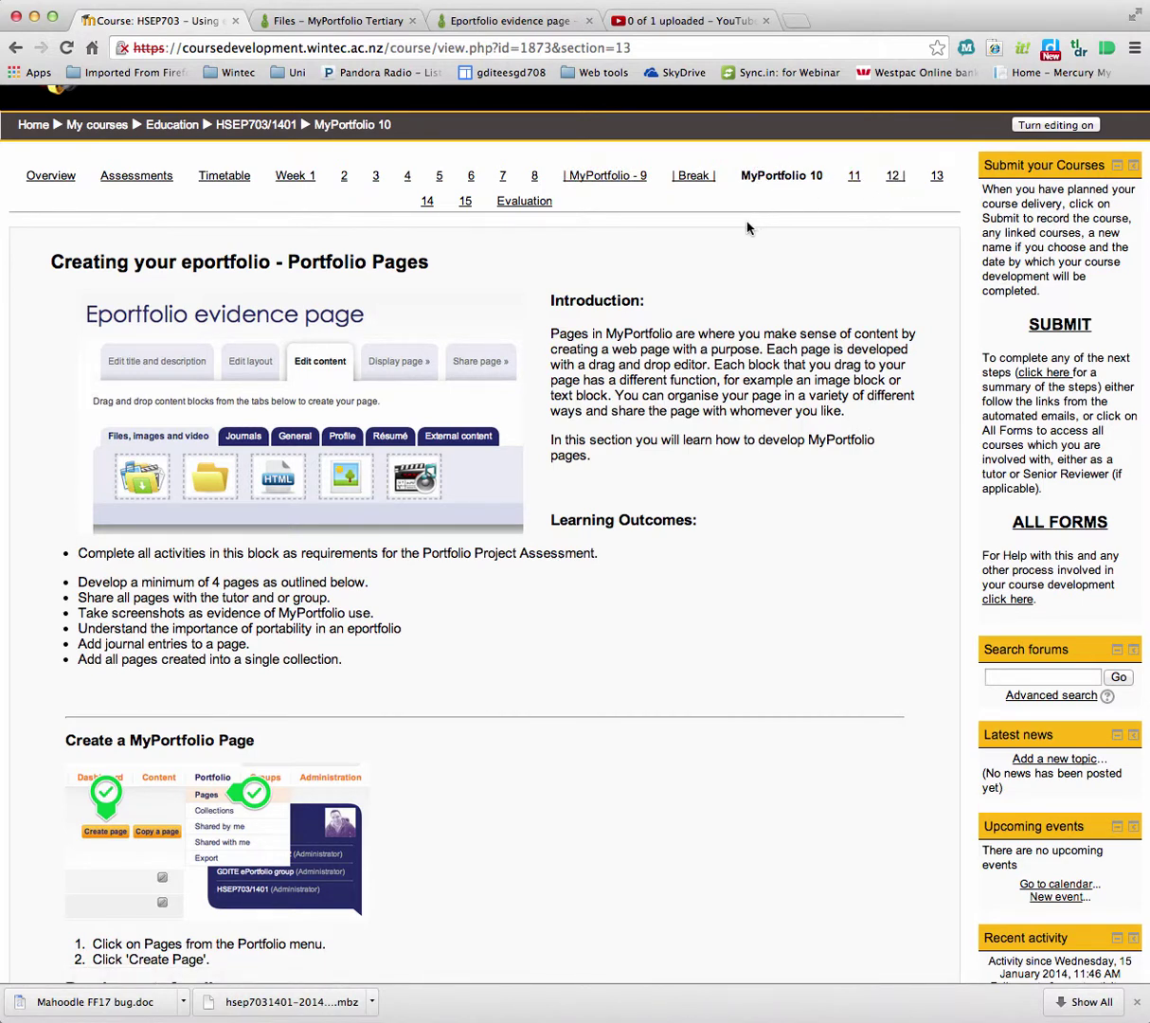
Open the MyPortfolio - 9 section, scroll down to the Files Area part, then scroll back up.
{"action": "left_click", "coordinate": [617, 178]}
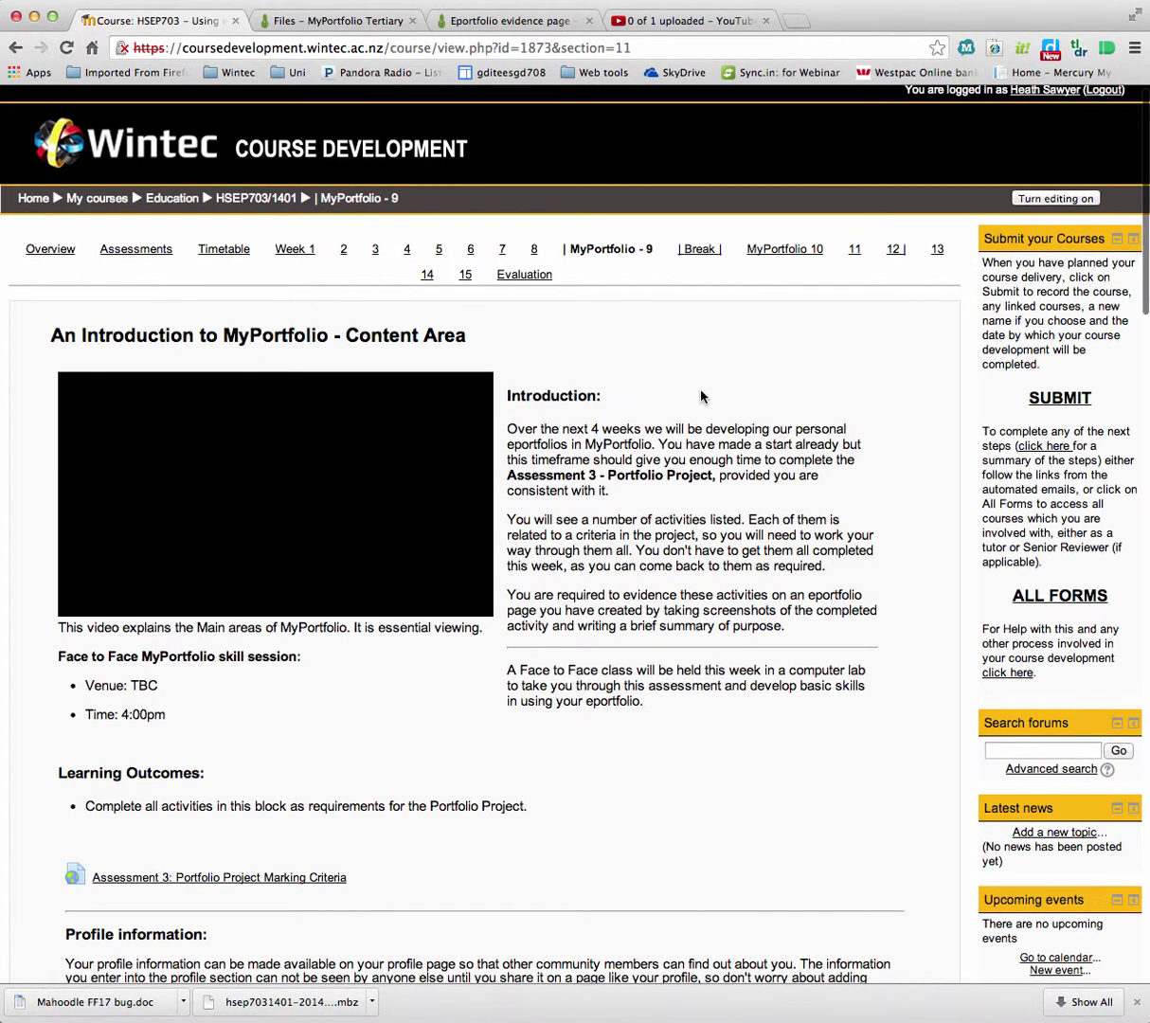
{"action": "scroll", "coordinate": [701, 396], "scroll_direction": "down", "scroll_amount": 6}
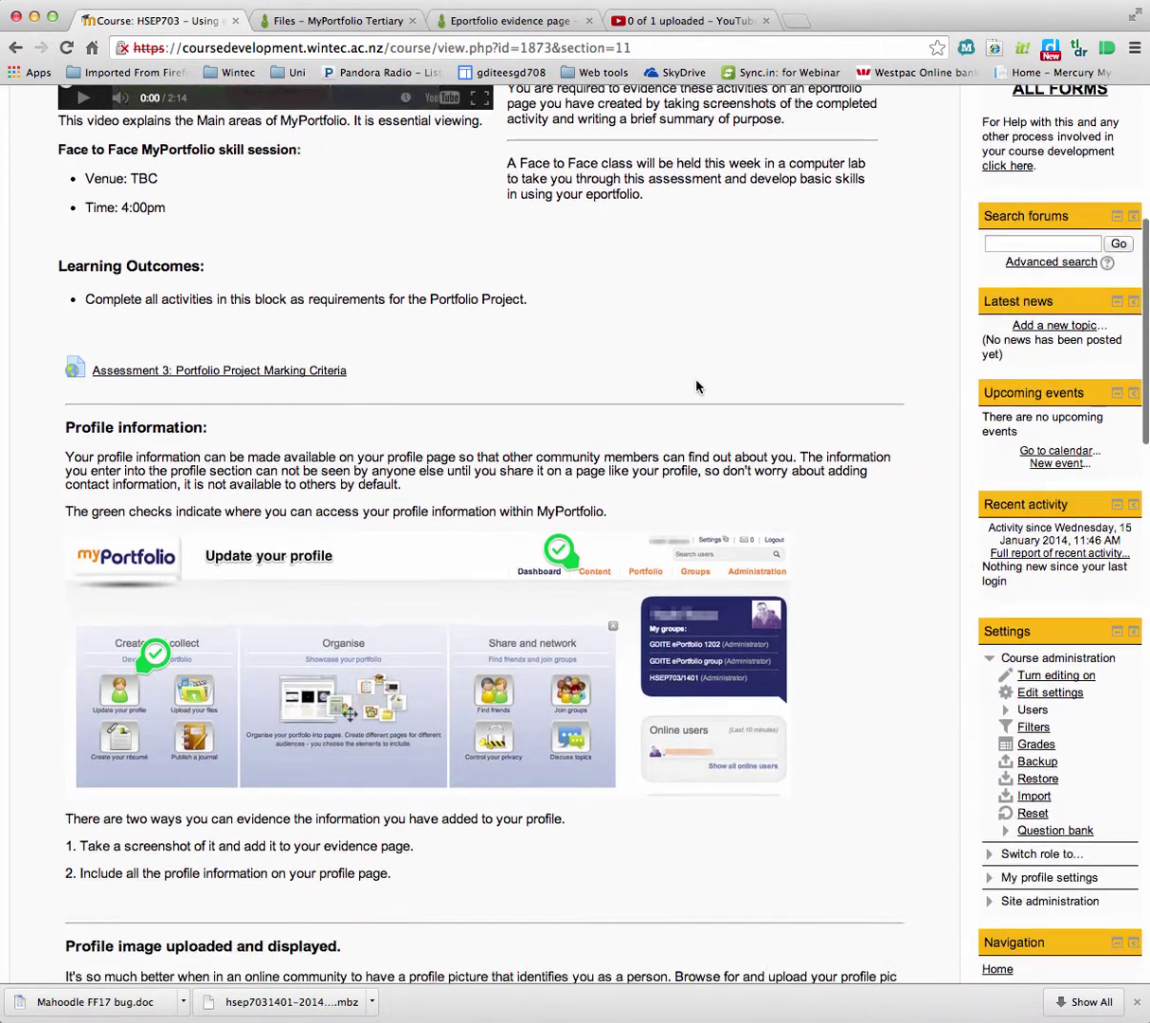
{"action": "scroll", "coordinate": [696, 386], "scroll_direction": "down", "scroll_amount": 2}
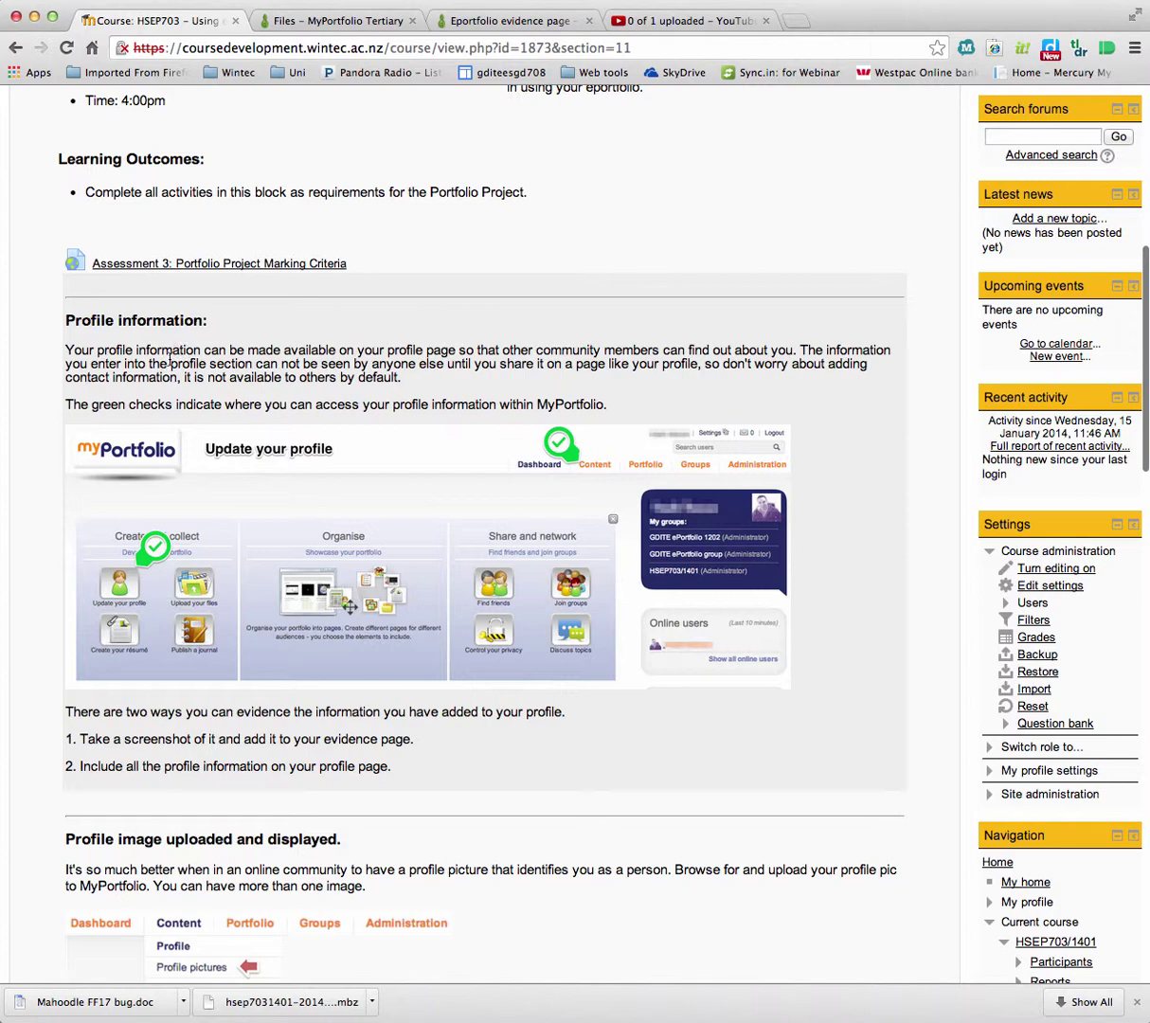
{"action": "scroll", "coordinate": [168, 360], "scroll_direction": "down", "scroll_amount": 3}
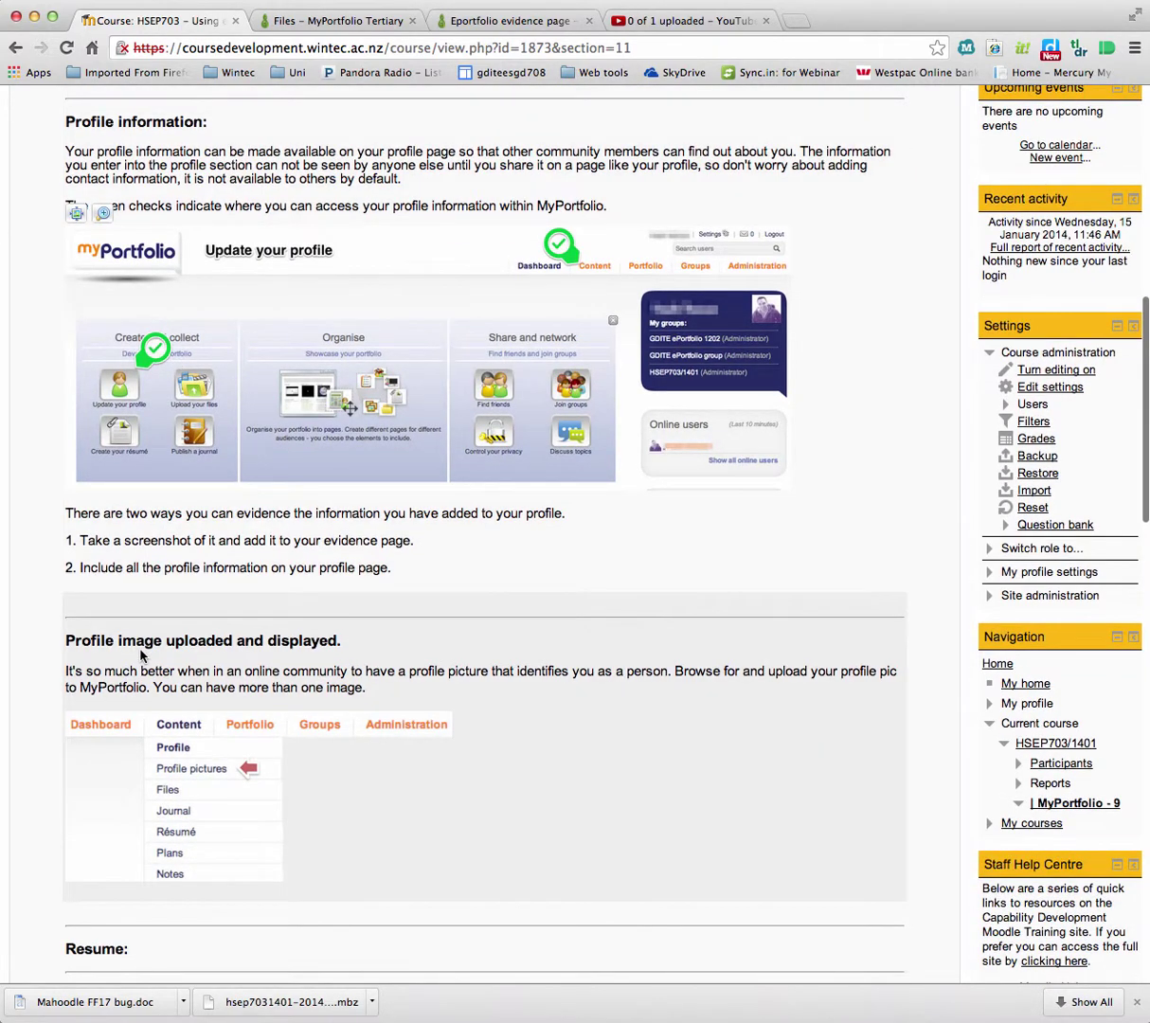
{"action": "scroll", "coordinate": [140, 653], "scroll_direction": "down", "scroll_amount": 1}
{"action": "scroll", "coordinate": [303, 568], "scroll_direction": "down", "scroll_amount": 3}
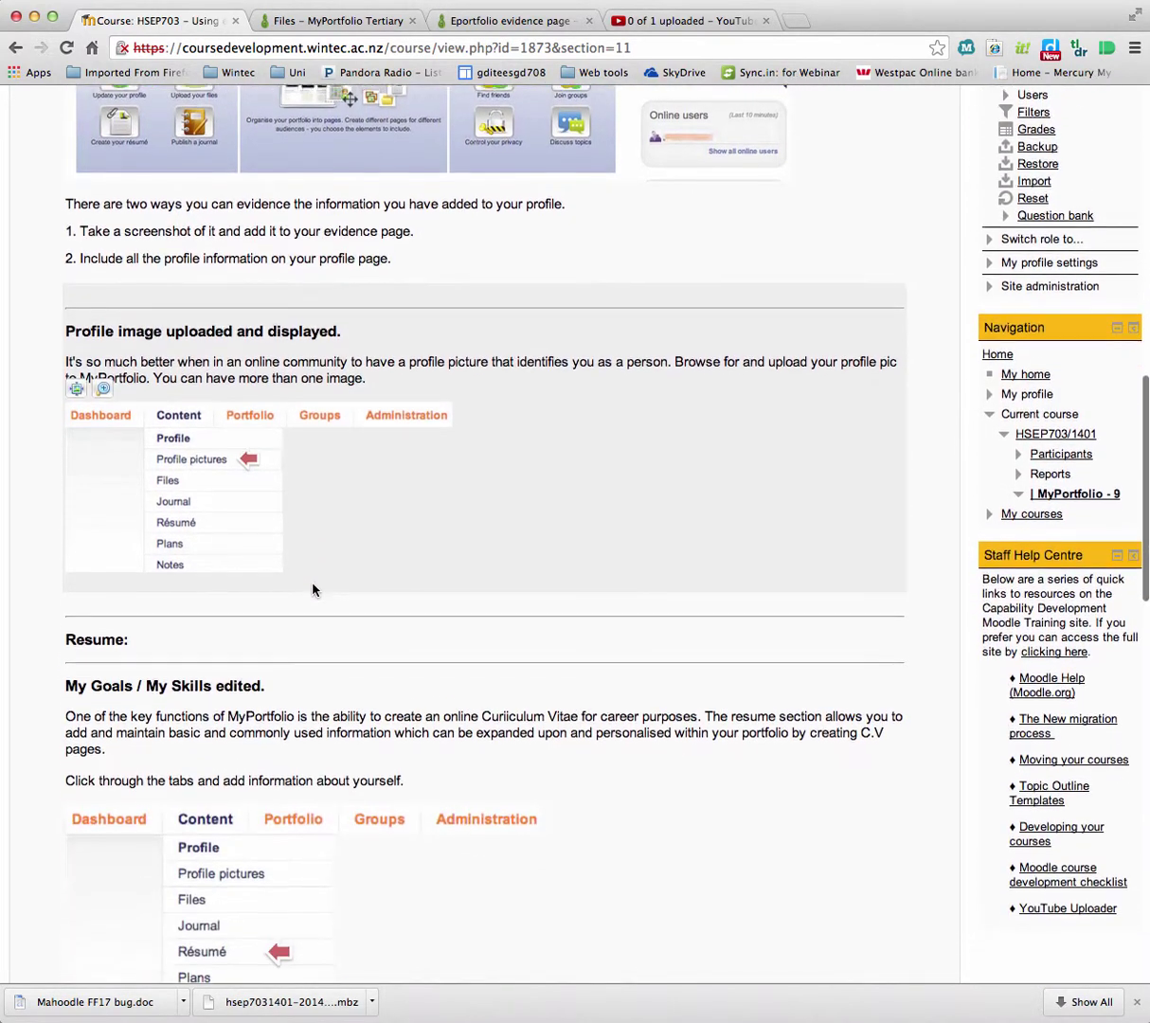
{"action": "scroll", "coordinate": [312, 589], "scroll_direction": "down", "scroll_amount": 3}
{"action": "scroll", "coordinate": [223, 547], "scroll_direction": "down", "scroll_amount": 5}
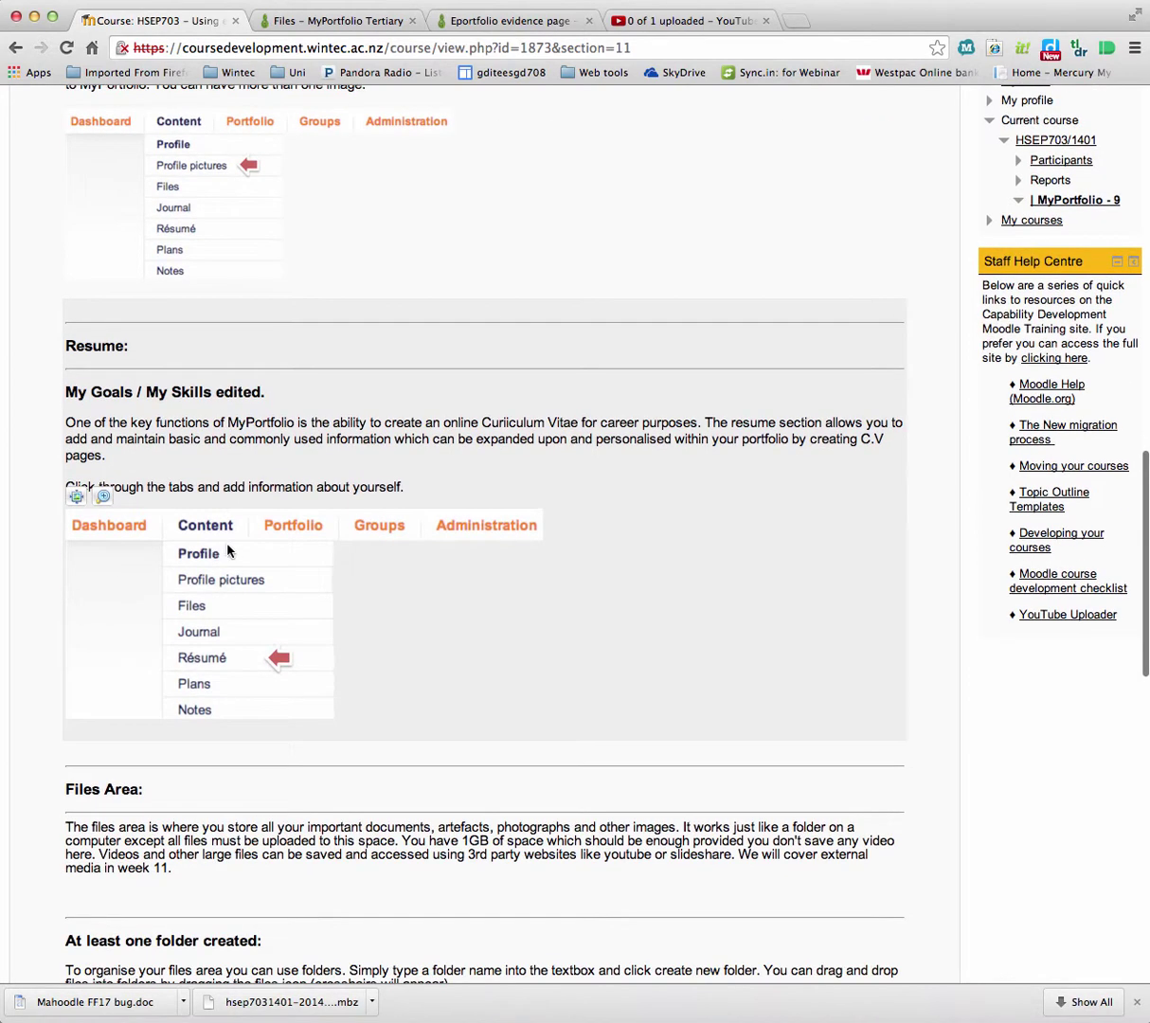
{"action": "scroll", "coordinate": [196, 559], "scroll_direction": "down", "scroll_amount": 3}
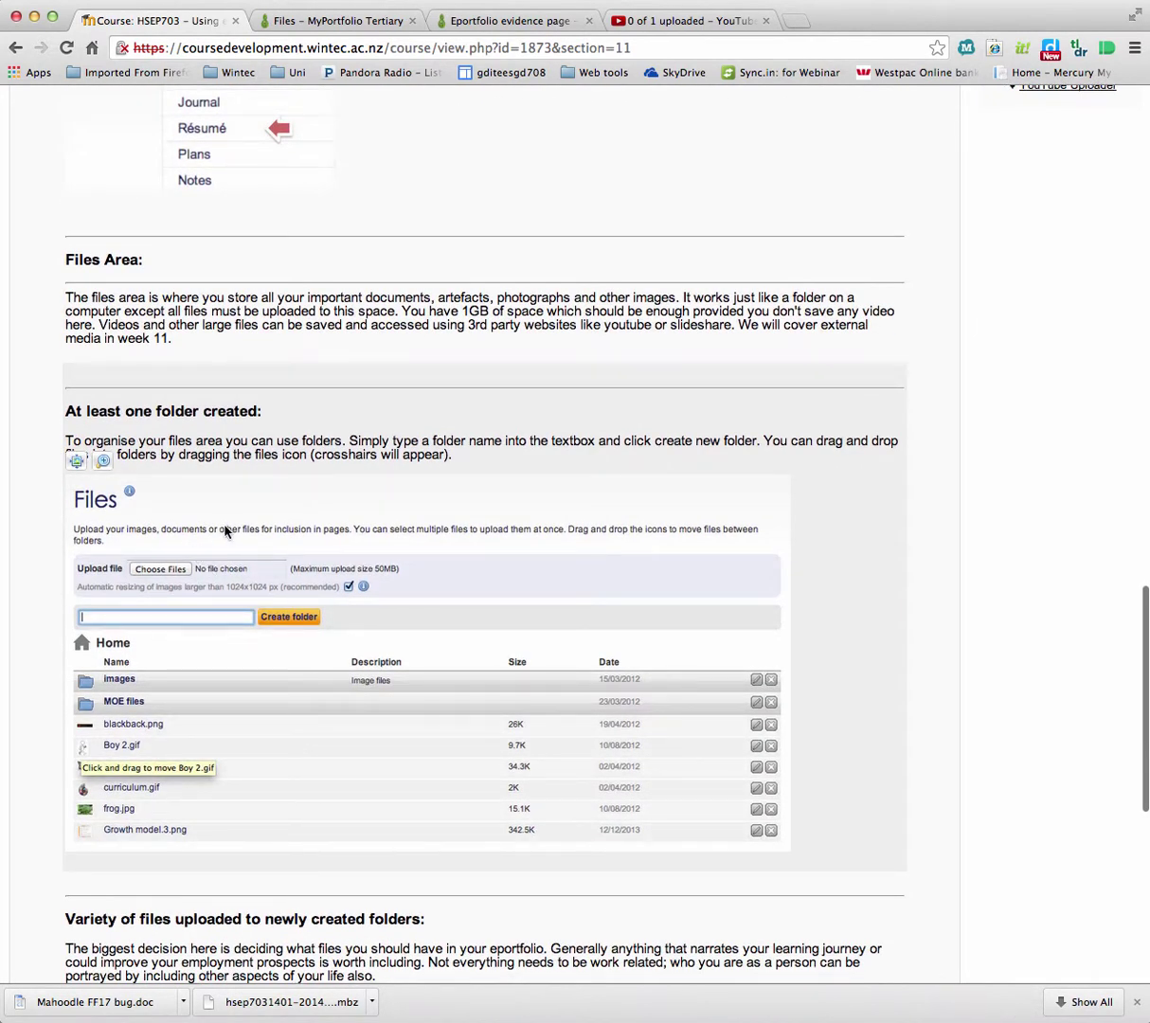
{"action": "scroll", "coordinate": [224, 531], "scroll_direction": "down", "scroll_amount": 1}
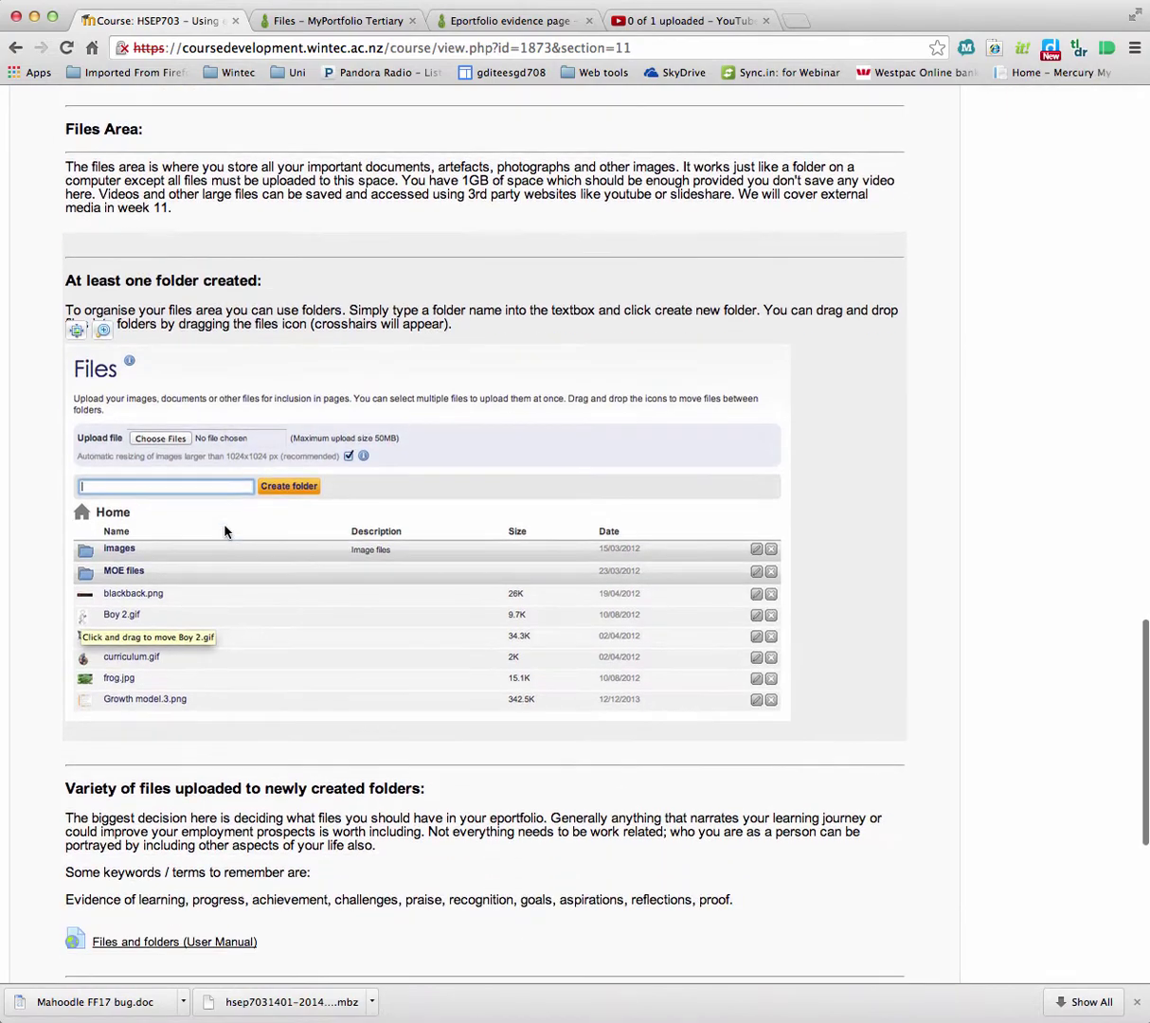
{"action": "scroll", "coordinate": [276, 427], "scroll_direction": "up", "scroll_amount": 15}
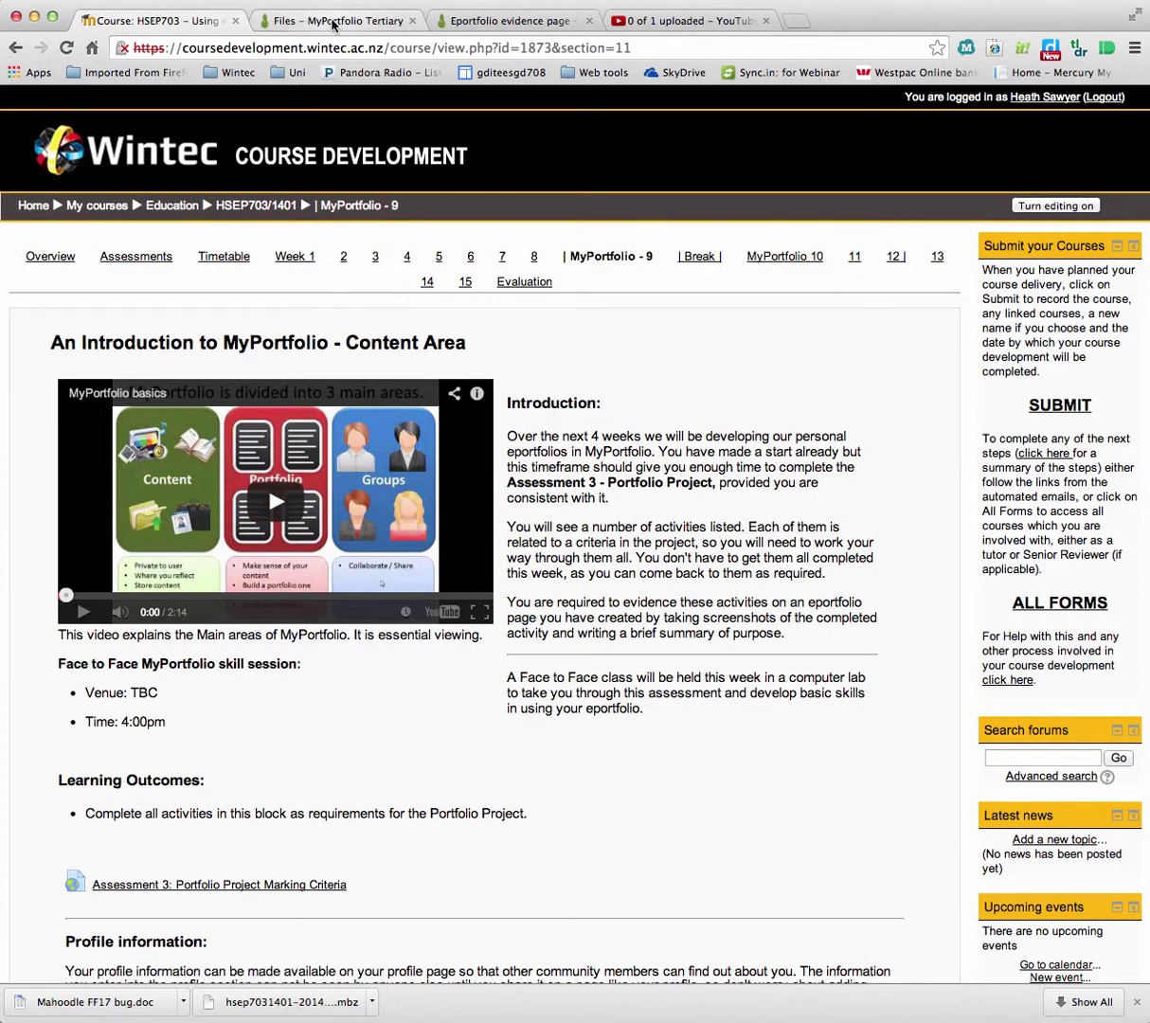
Start editing the Eportfolio evidence page, then switch to the 'Files – MyPortfolio Tertiary' tab.
{"action": "left_click", "coordinate": [488, 25]}
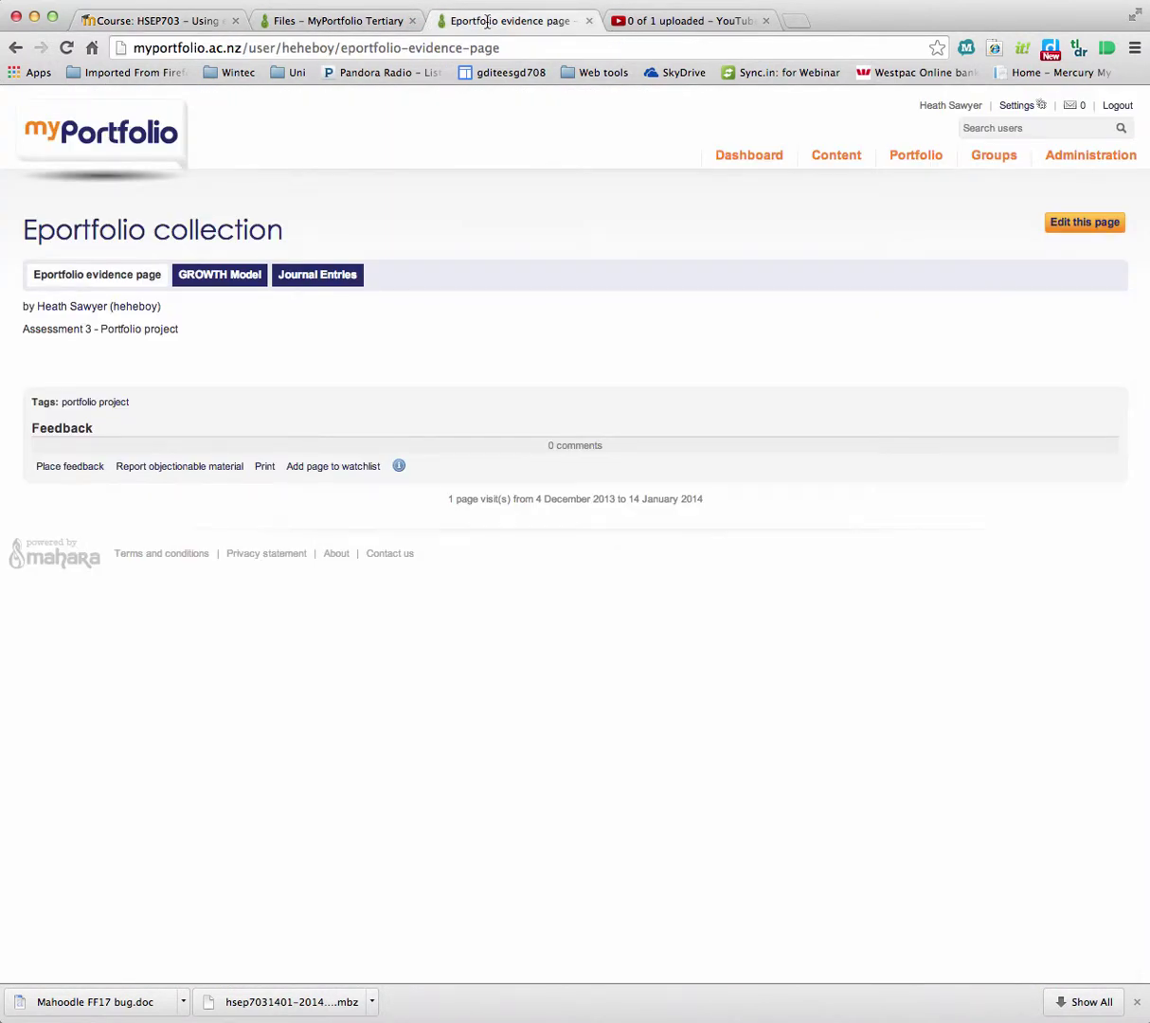
{"action": "left_click", "coordinate": [1085, 225]}
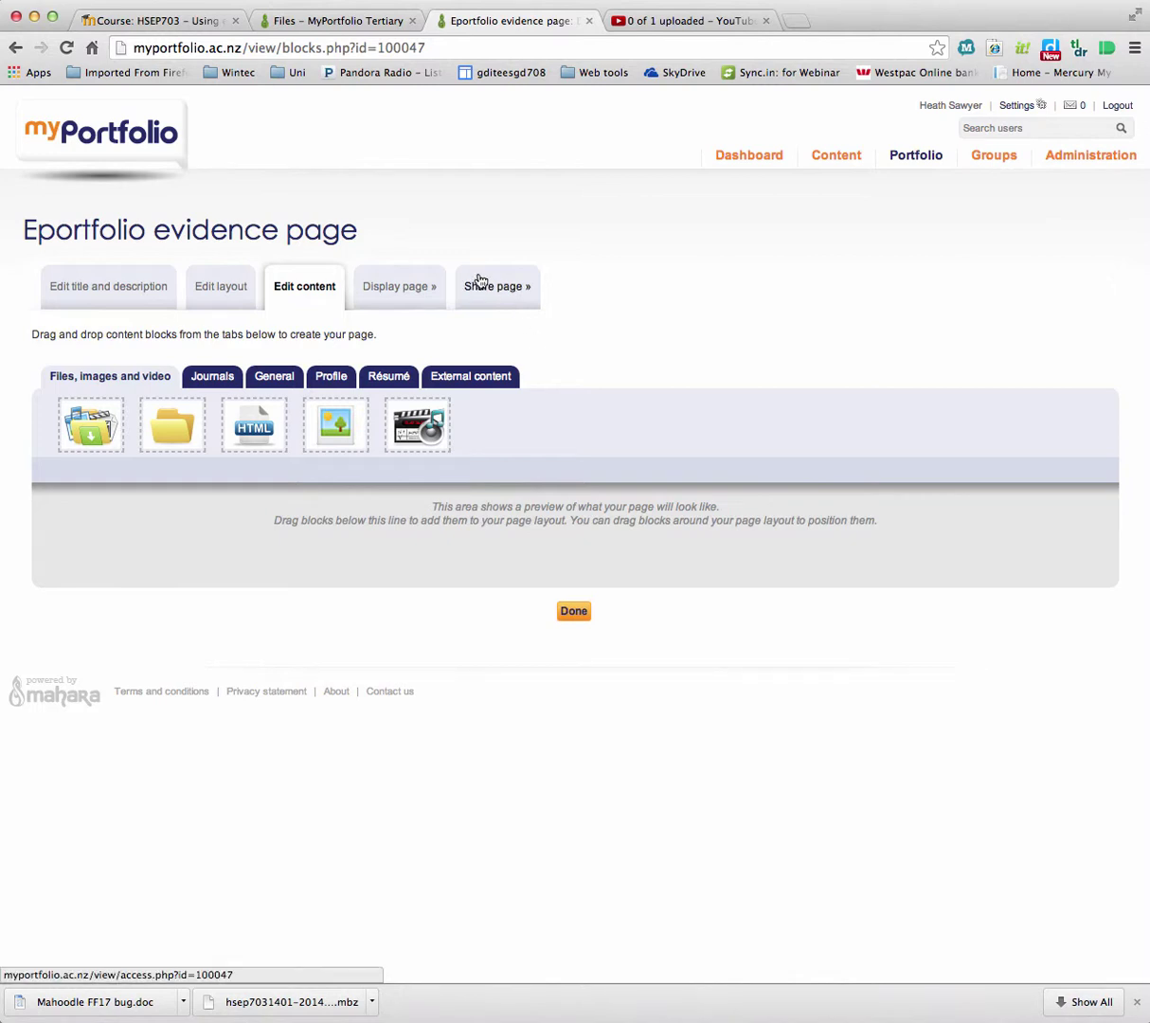
{"action": "left_click", "coordinate": [338, 22]}
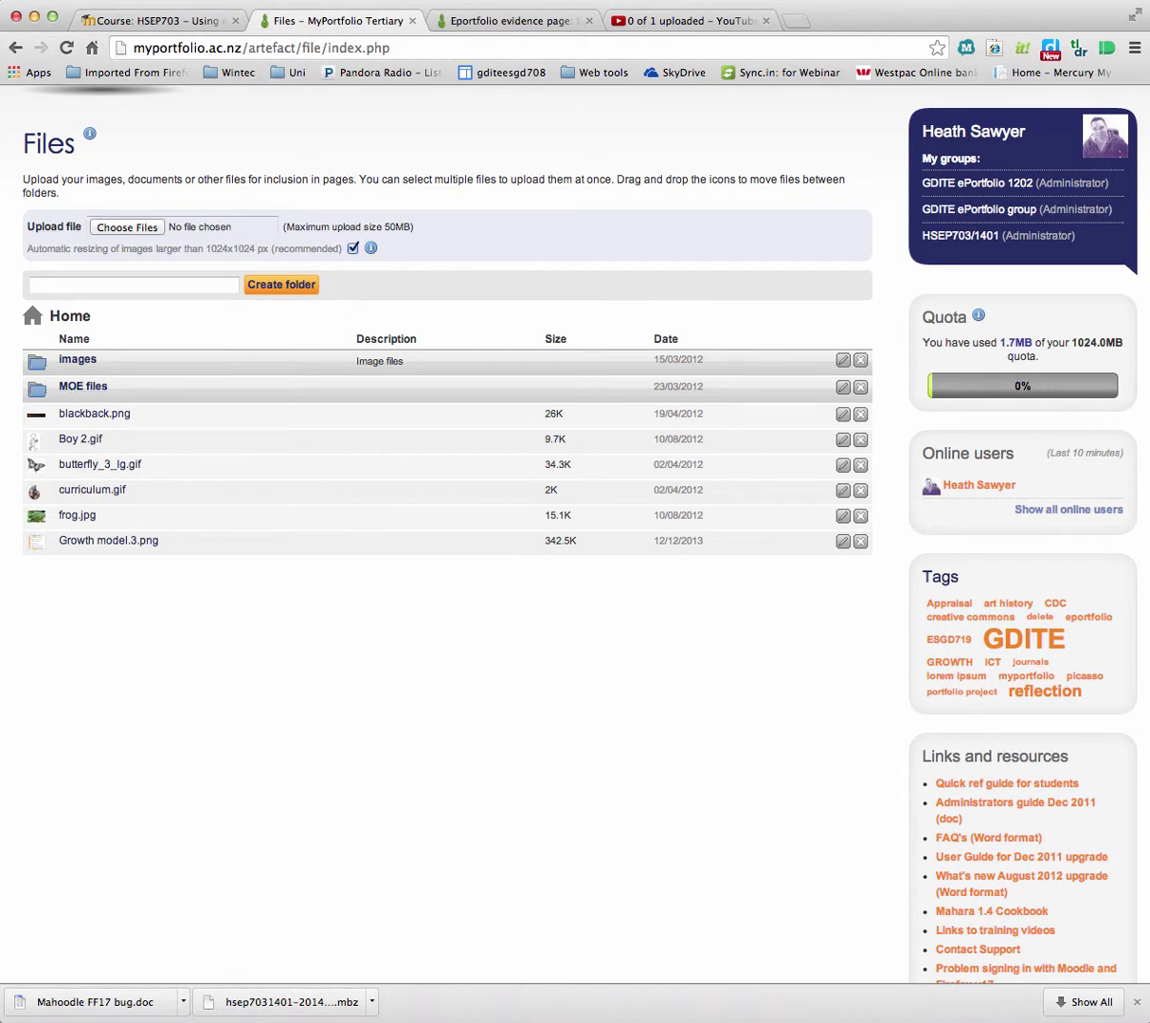
Take a 975 × 503 Skitch screen snap of the Mahara Files area content.
{"action": "key", "text": "super+Tab"}
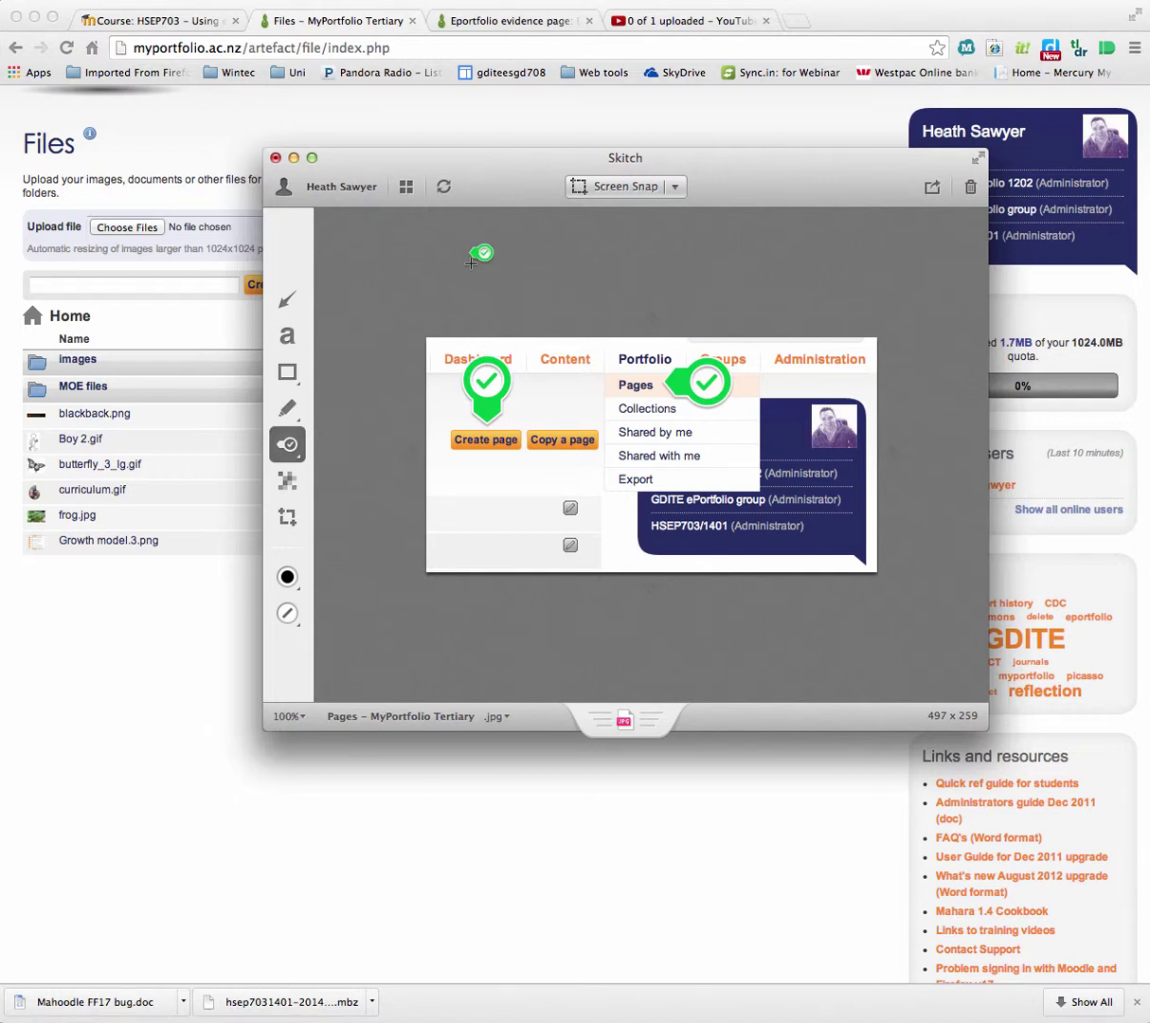
{"action": "left_click", "coordinate": [627, 188]}
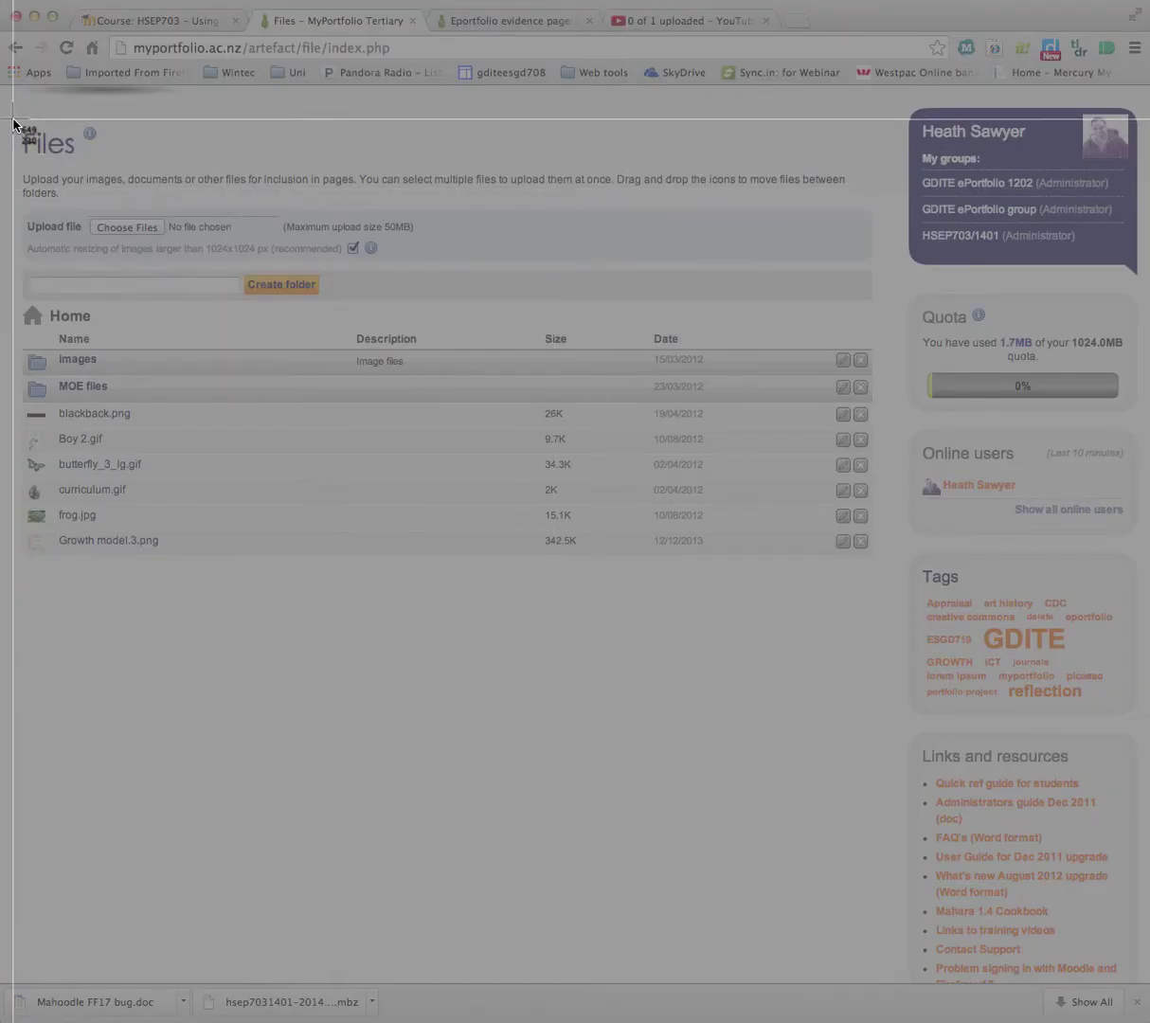
{"action": "left_click_drag", "start_coordinate": [10, 117], "coordinate": [894, 573]}
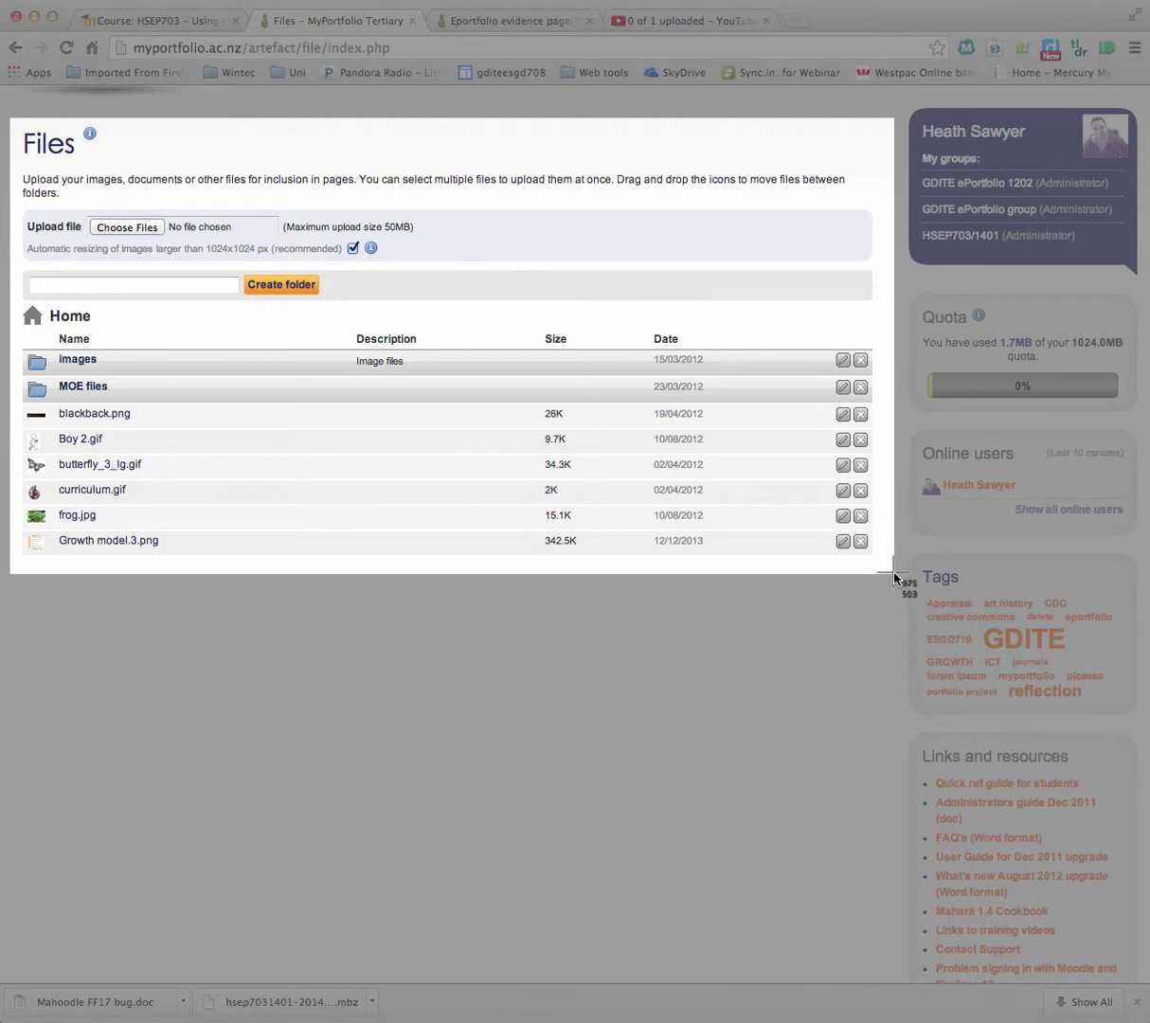
{"action": "left_click_drag", "start_coordinate": [894, 574], "coordinate": [895, 575]}
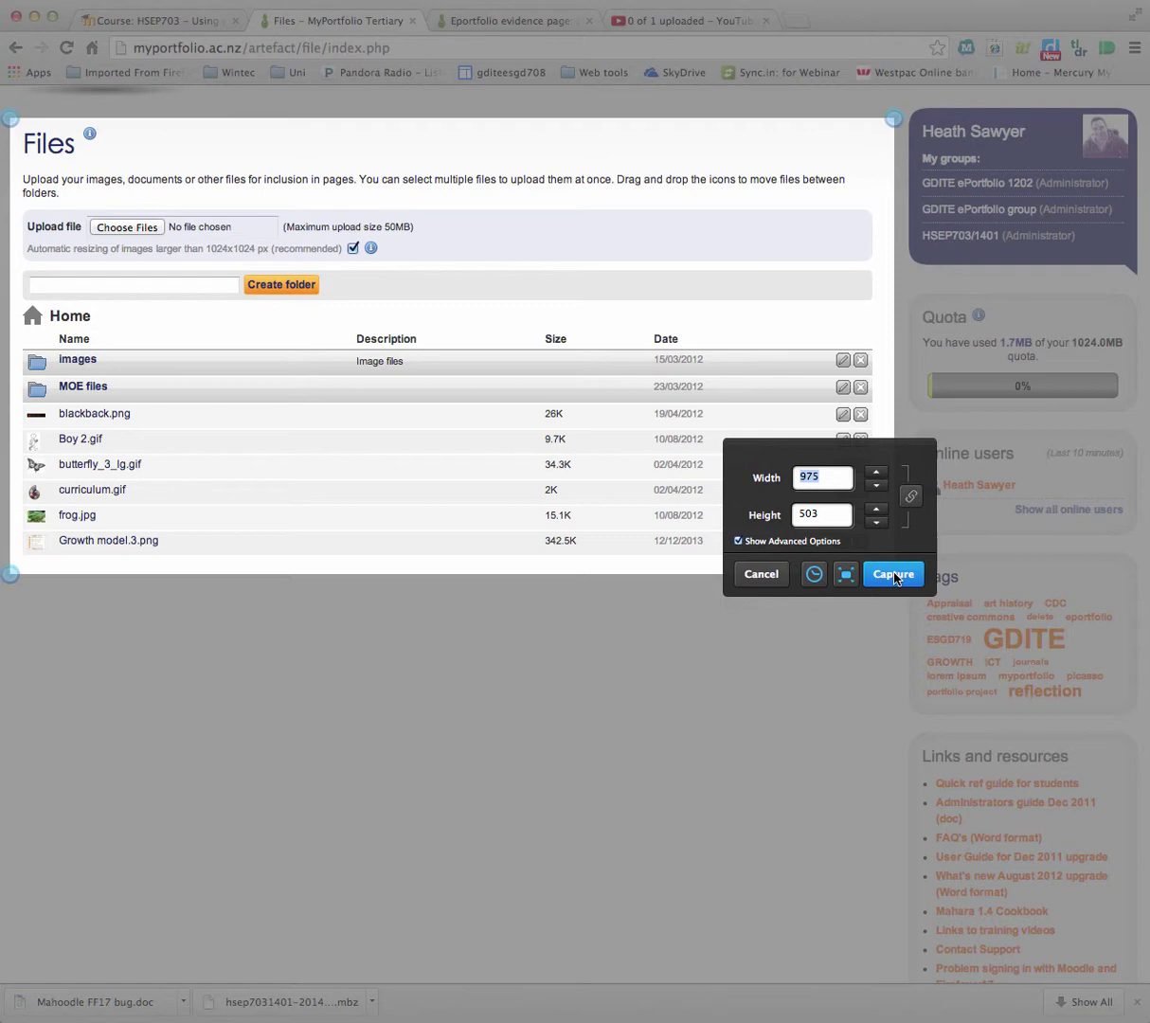
{"action": "left_click", "coordinate": [894, 574]}
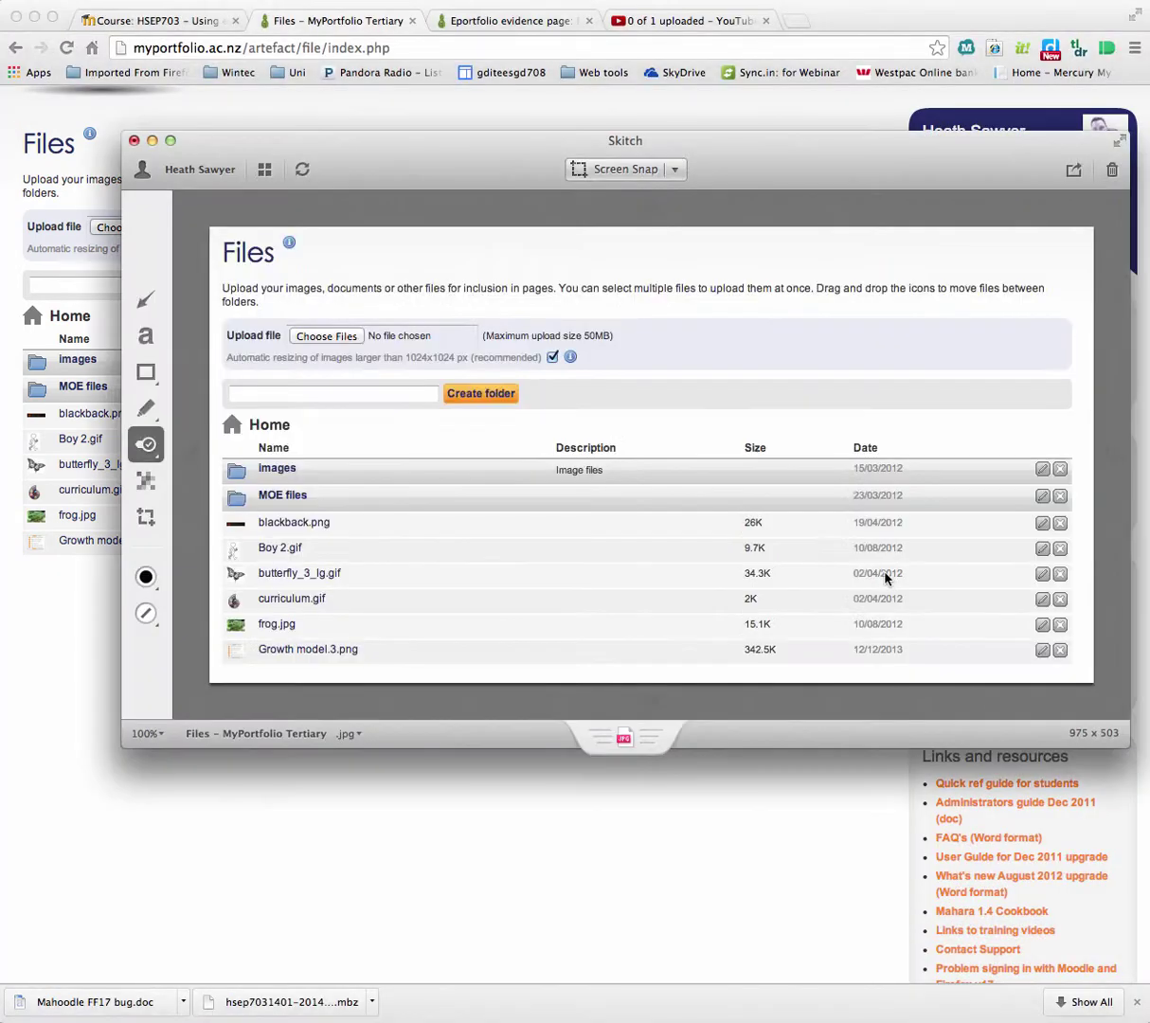
{"action": "left_click_drag", "start_coordinate": [885, 578], "coordinate": [127, 97]}
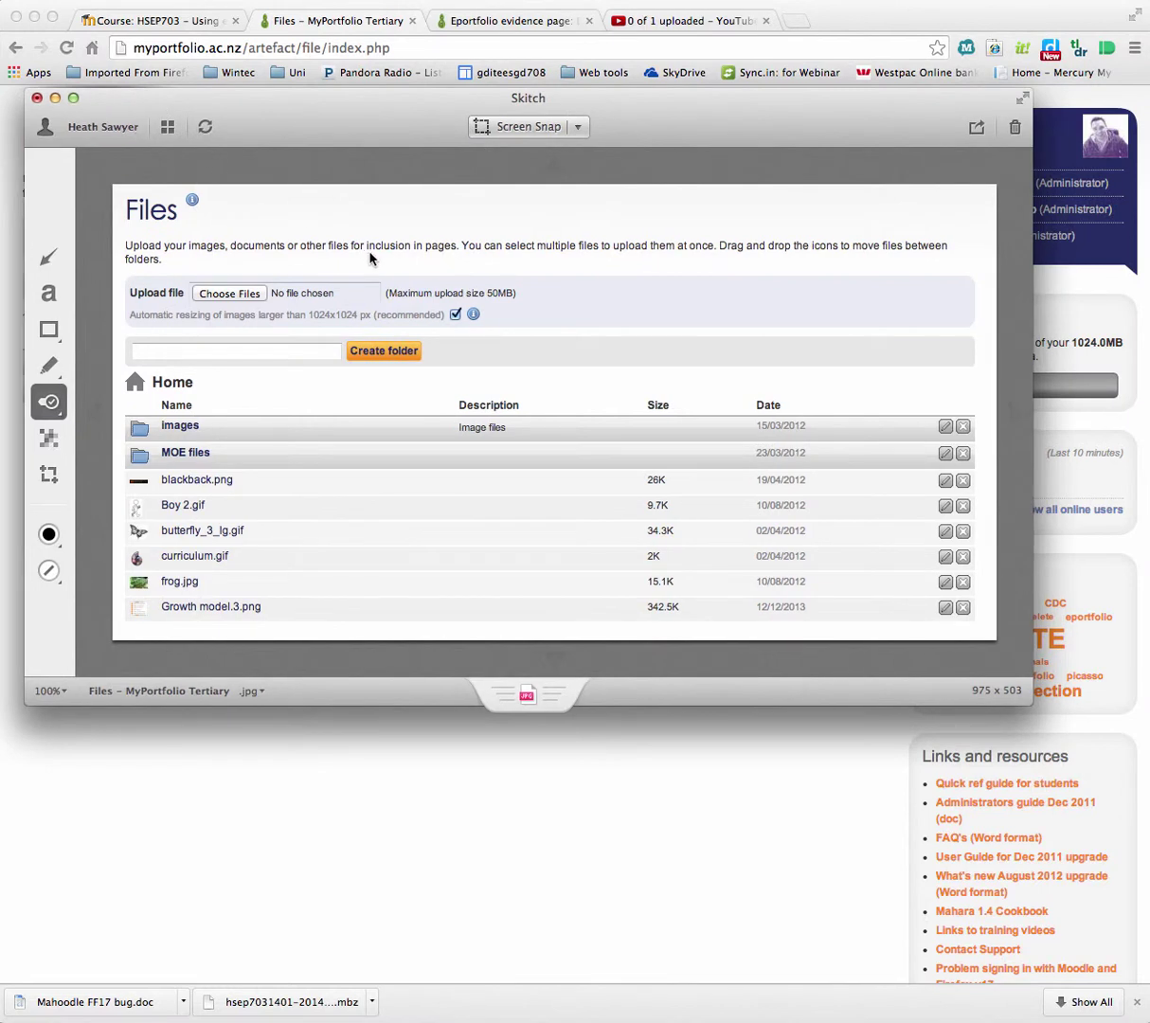
Export the Skitch snap as a PNG named 'snapshot' in the HSEP703 folder.
{"action": "key", "text": "super+shift+e"}
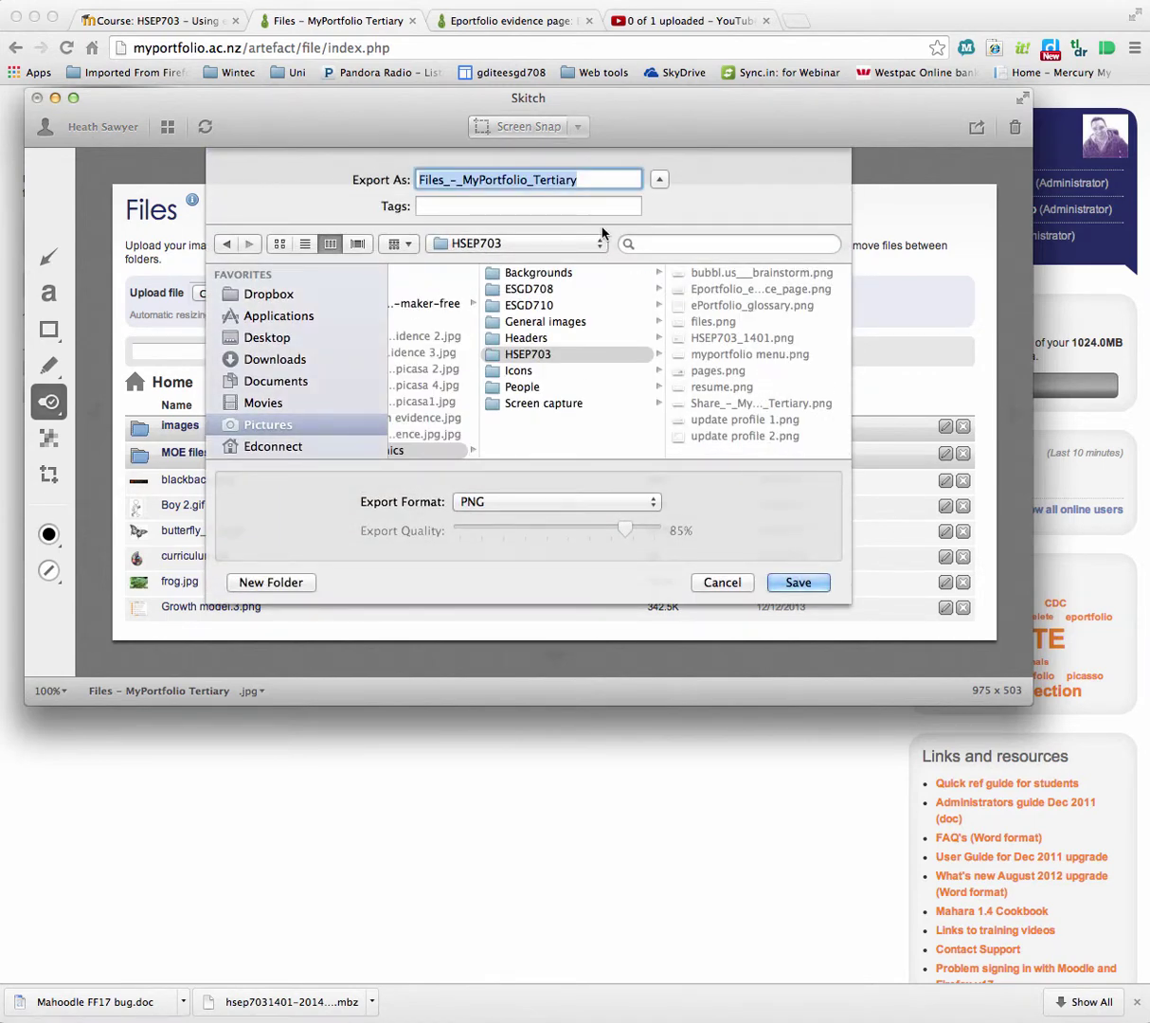
{"action": "type", "text": "snap"}
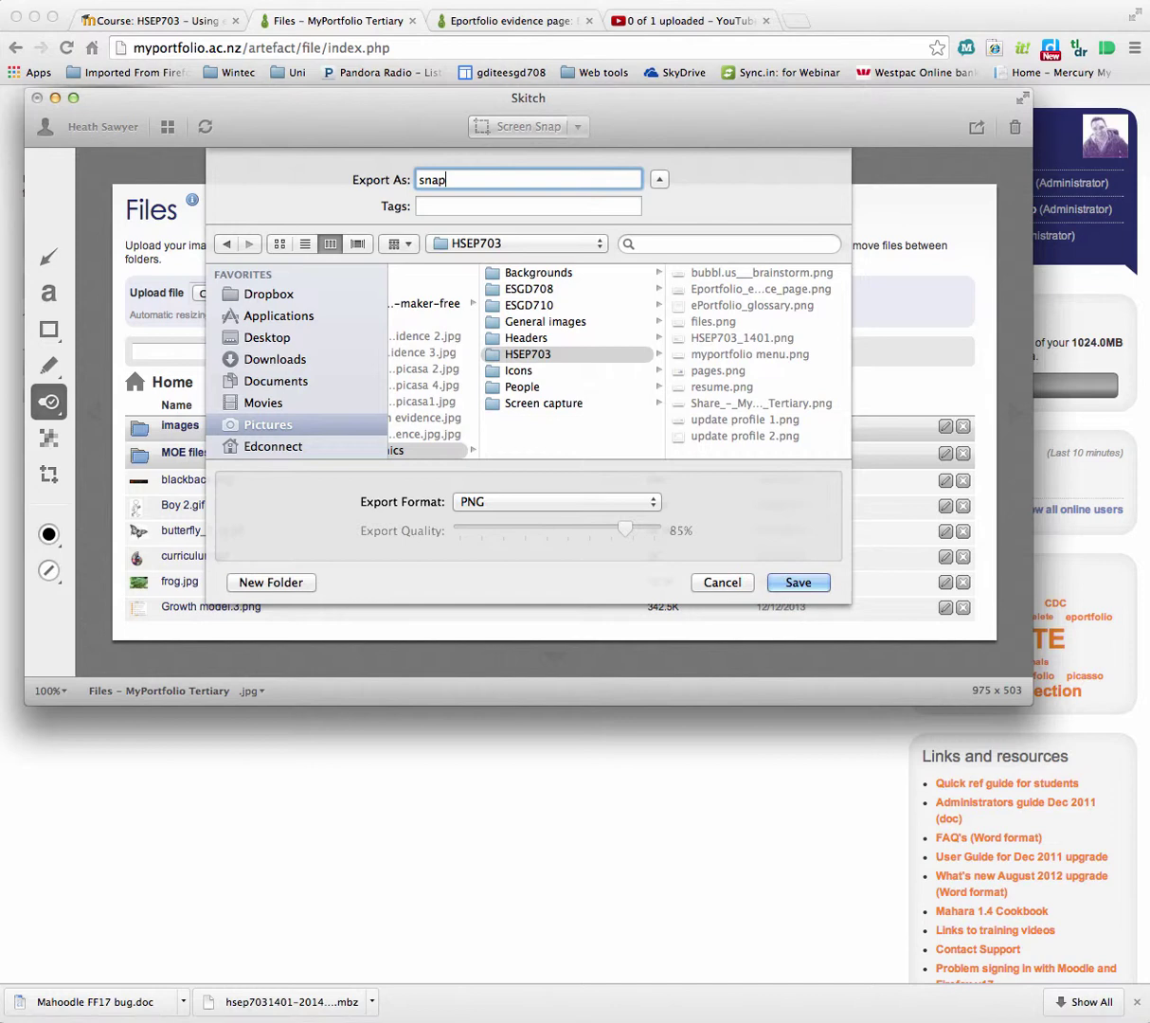
{"action": "type", "text": "shot"}
{"action": "left_click", "coordinate": [800, 582]}
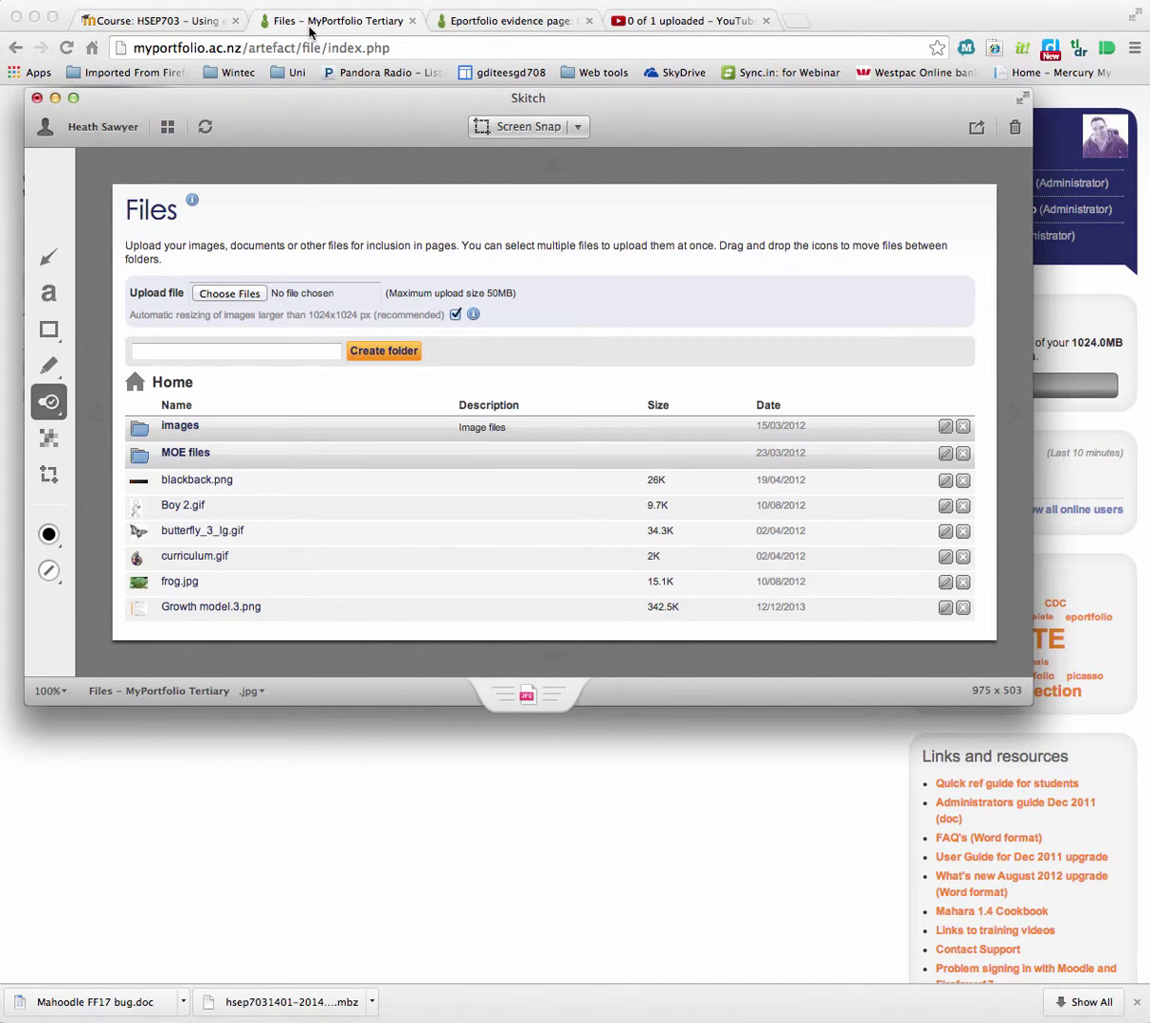
Add an Image block to the evidence page titled 'Files area' and make it retractable.
{"action": "left_click", "coordinate": [290, 21]}
{"action": "left_click", "coordinate": [488, 23]}
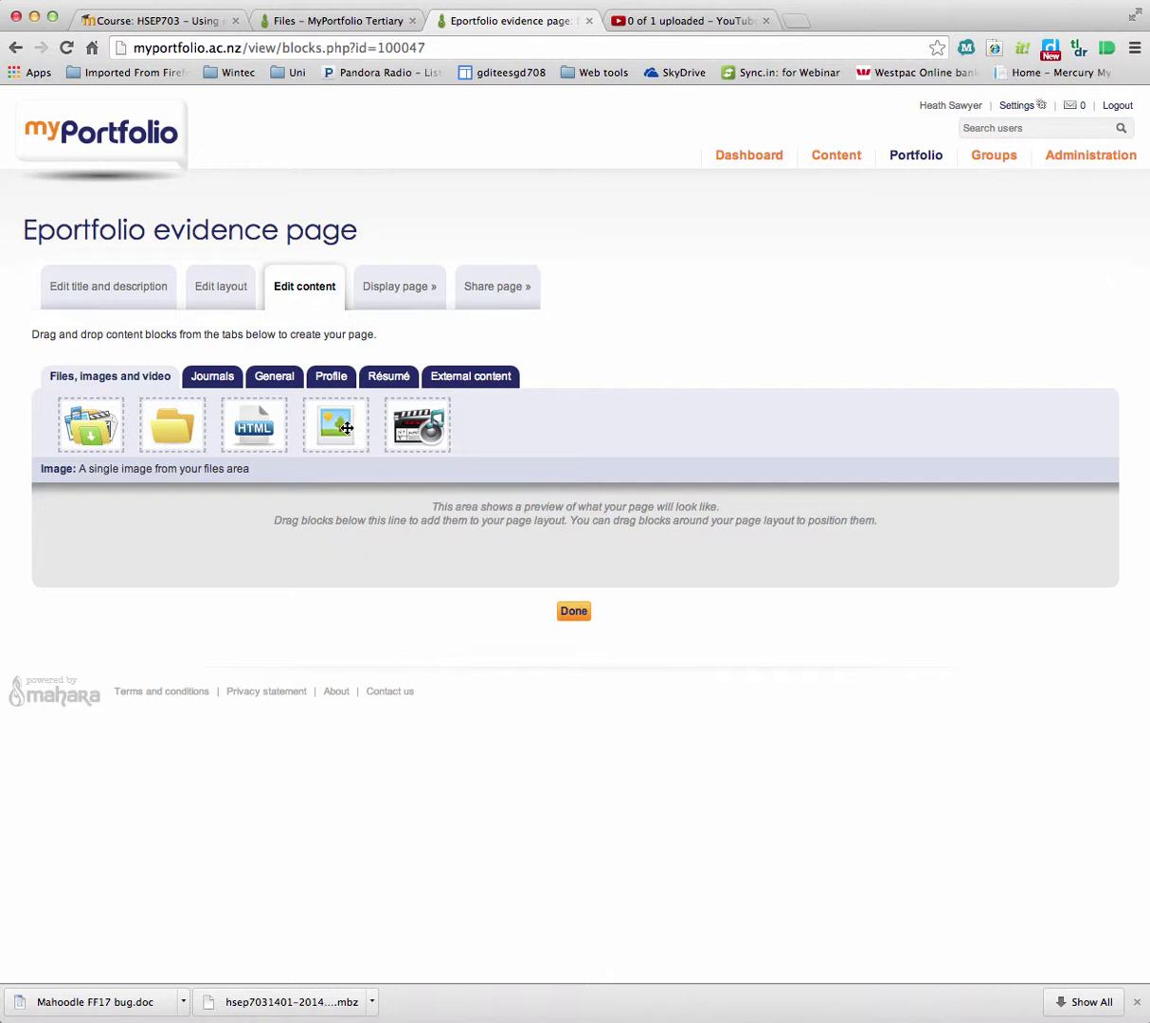
{"action": "left_click_drag", "start_coordinate": [341, 428], "coordinate": [303, 529]}
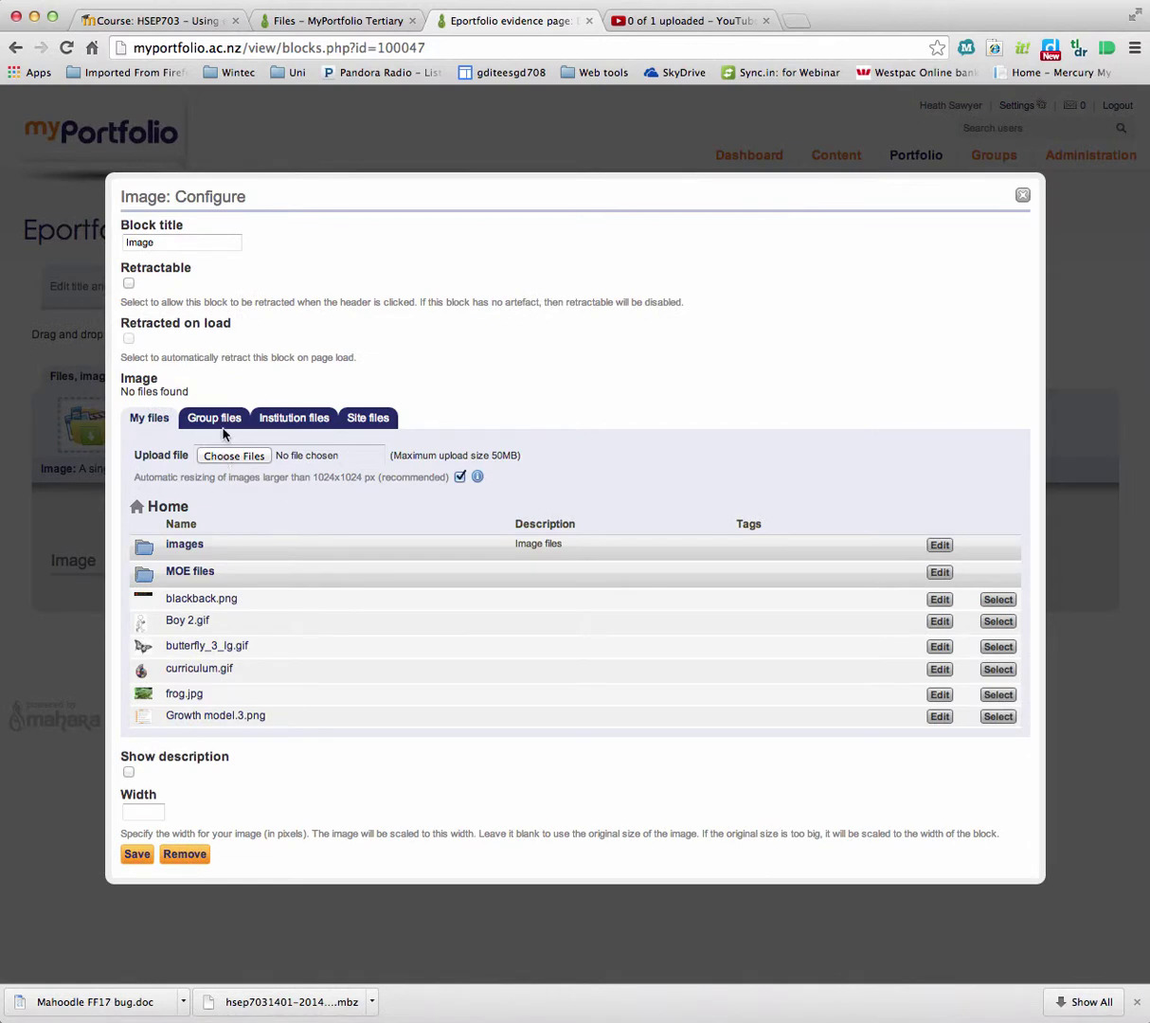
{"action": "left_click", "coordinate": [178, 241]}
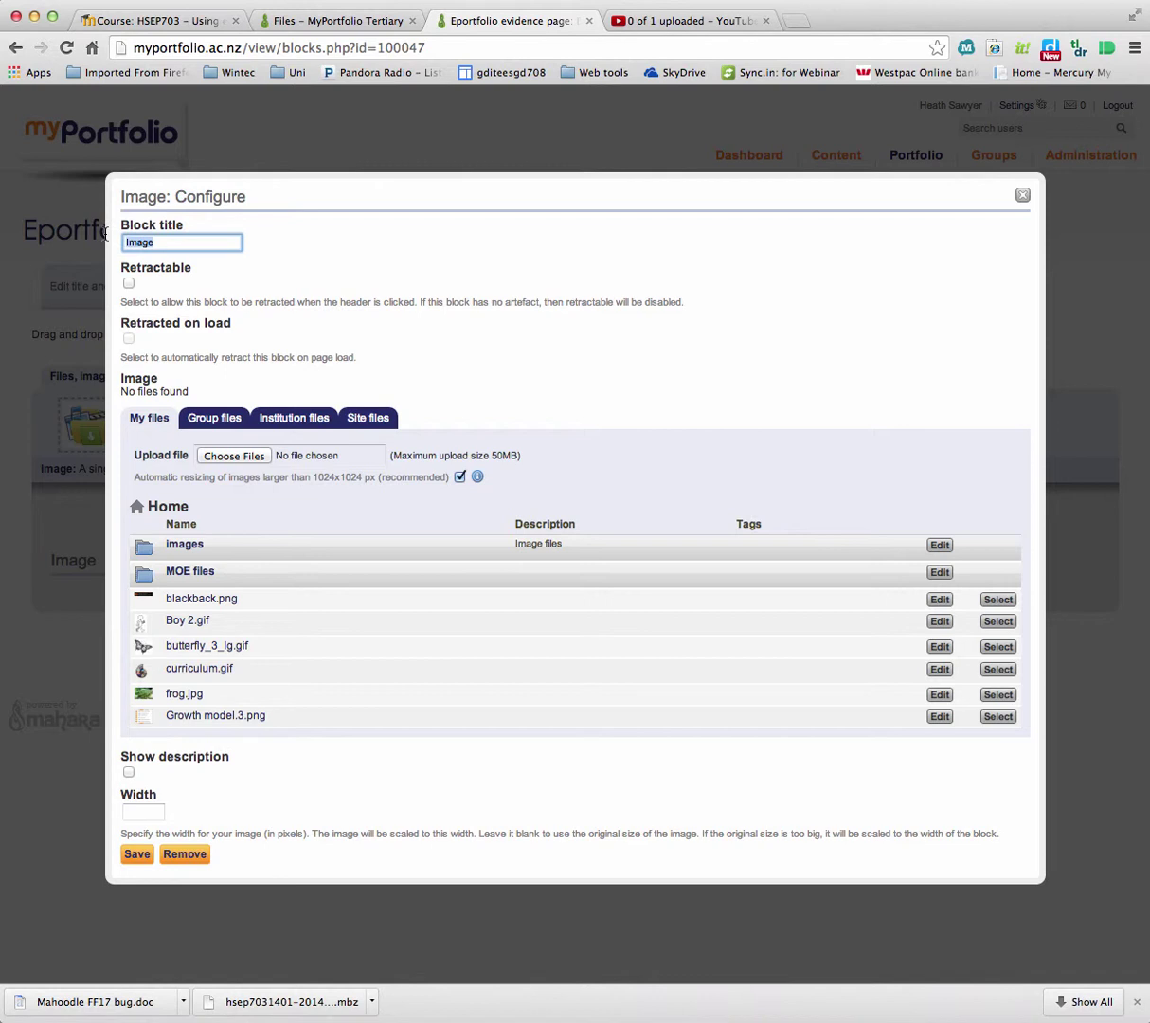
{"action": "type", "text": "Files area"}
{"action": "left_click", "coordinate": [129, 282]}
Upload snapshot.png as the block's image and save the block.
{"action": "left_click", "coordinate": [254, 458]}
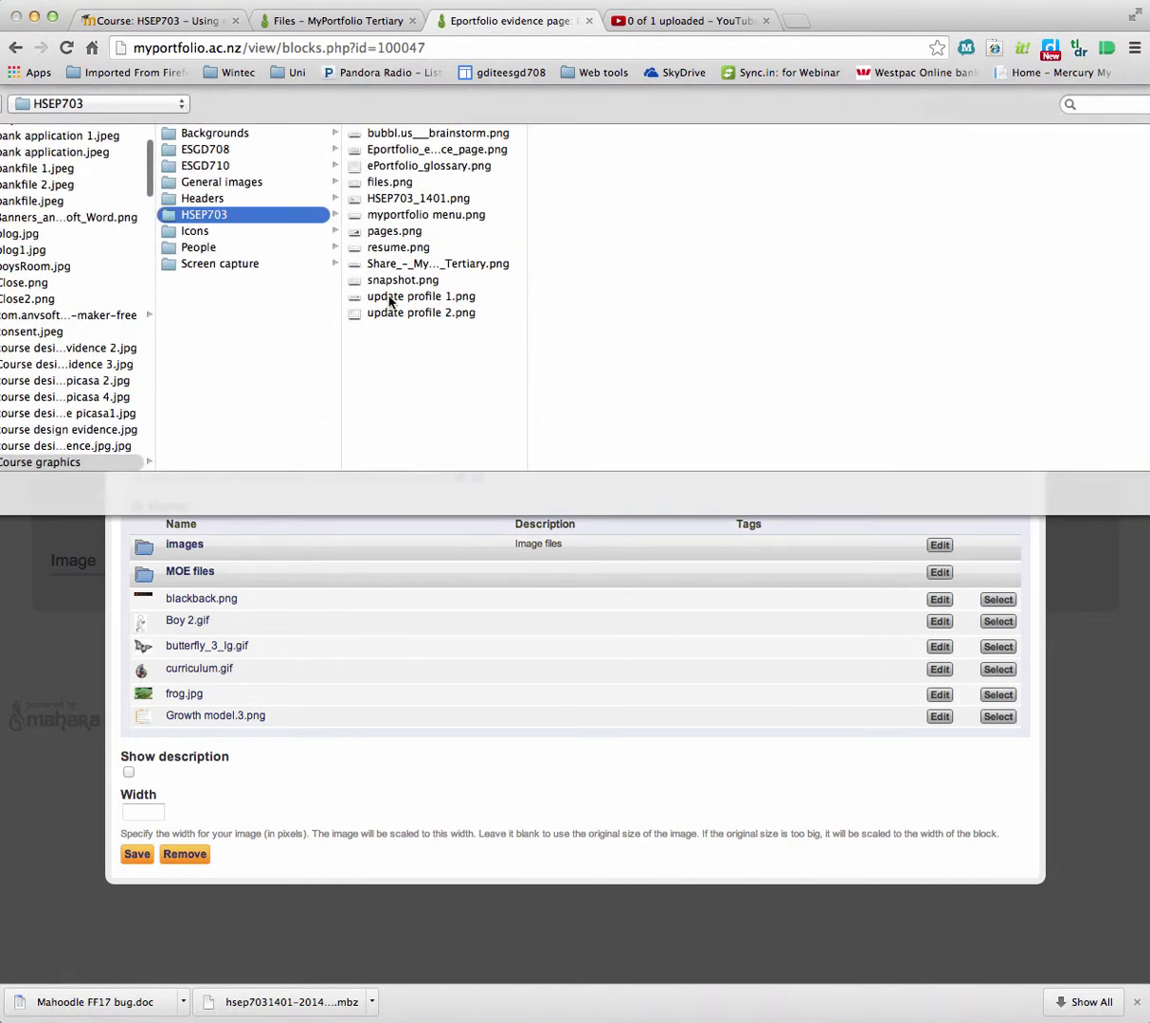
{"action": "left_click", "coordinate": [401, 280]}
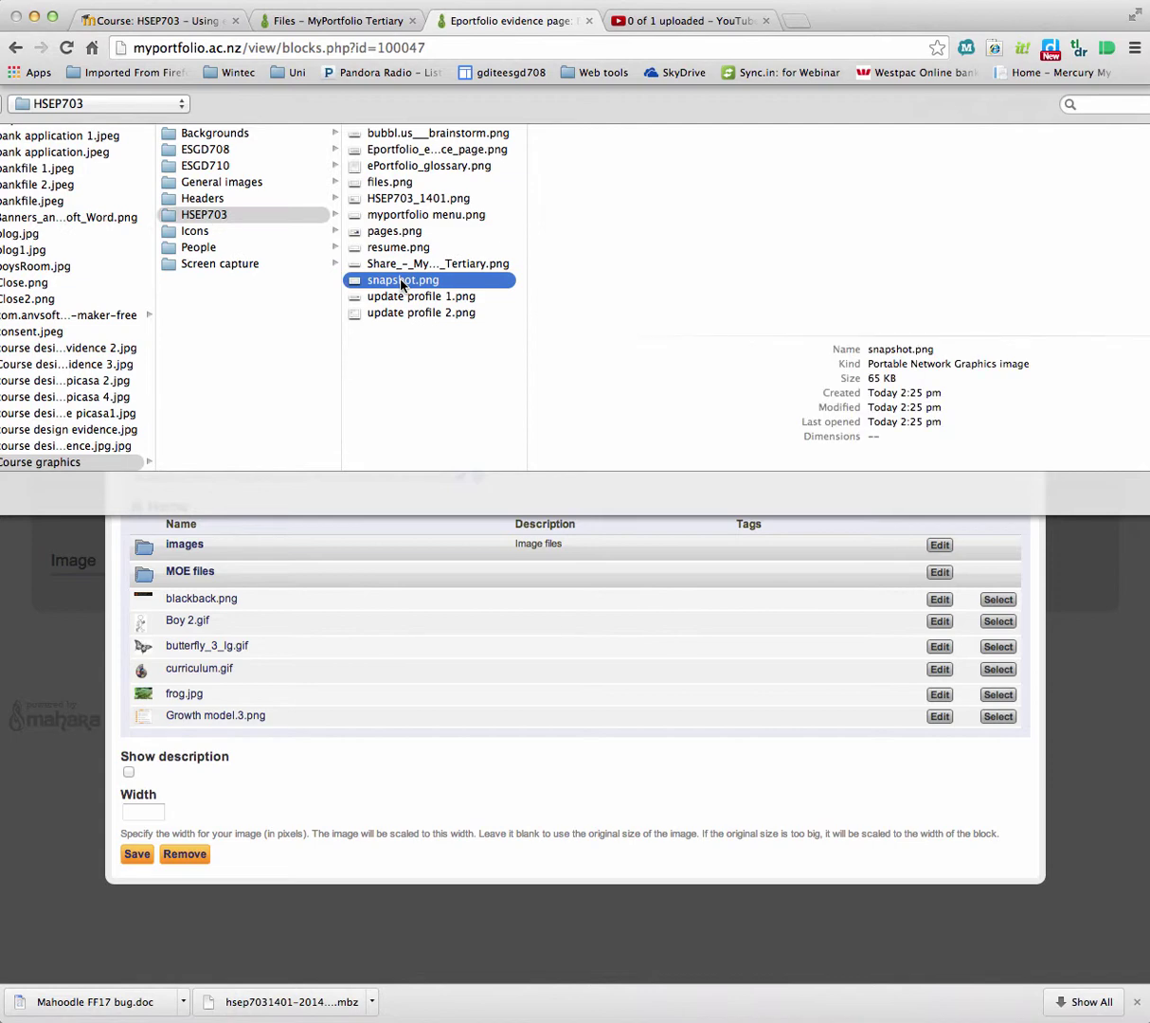
{"action": "double_click", "coordinate": [401, 280]}
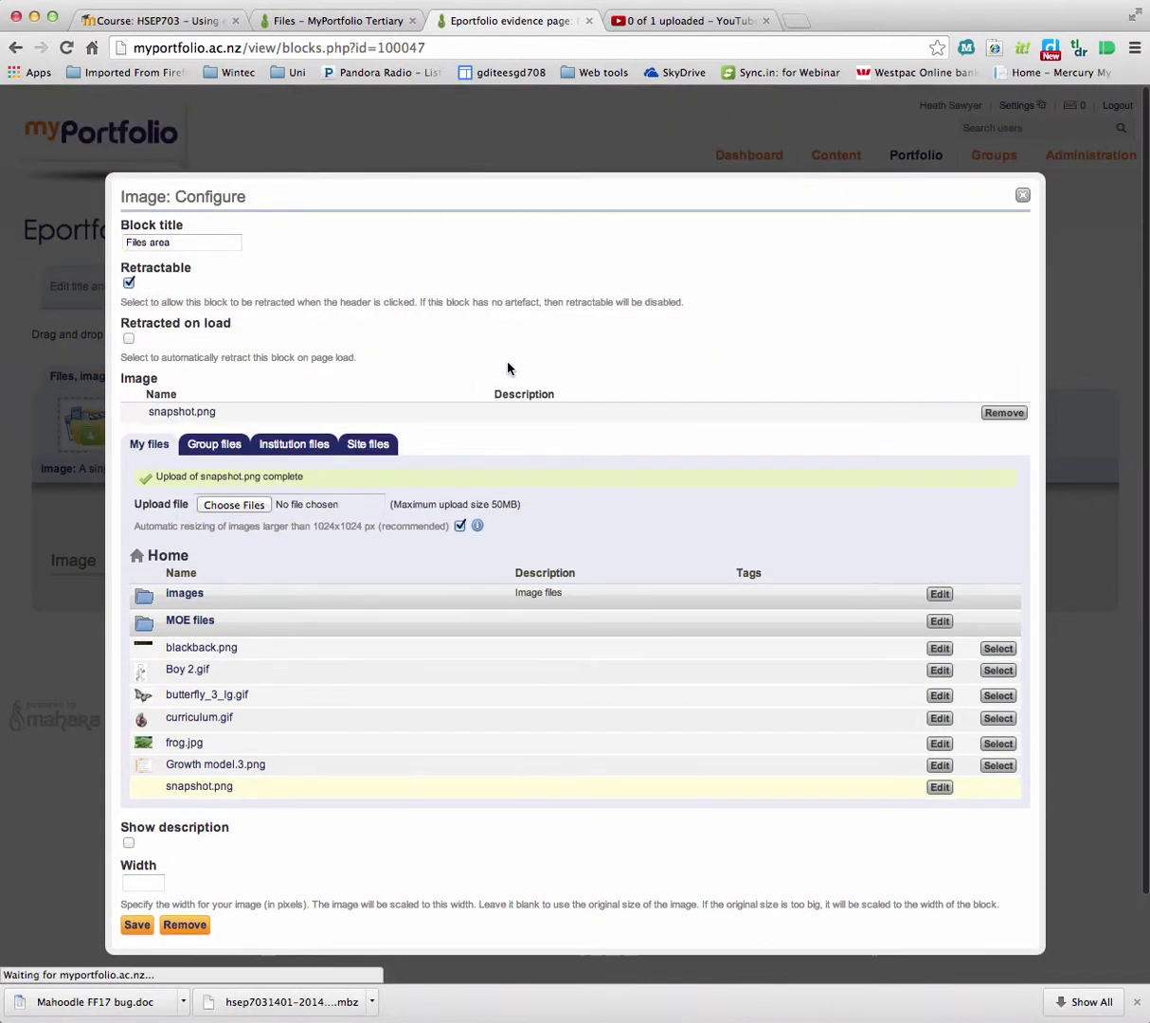
{"action": "scroll", "coordinate": [507, 368], "scroll_direction": "down", "scroll_amount": 2}
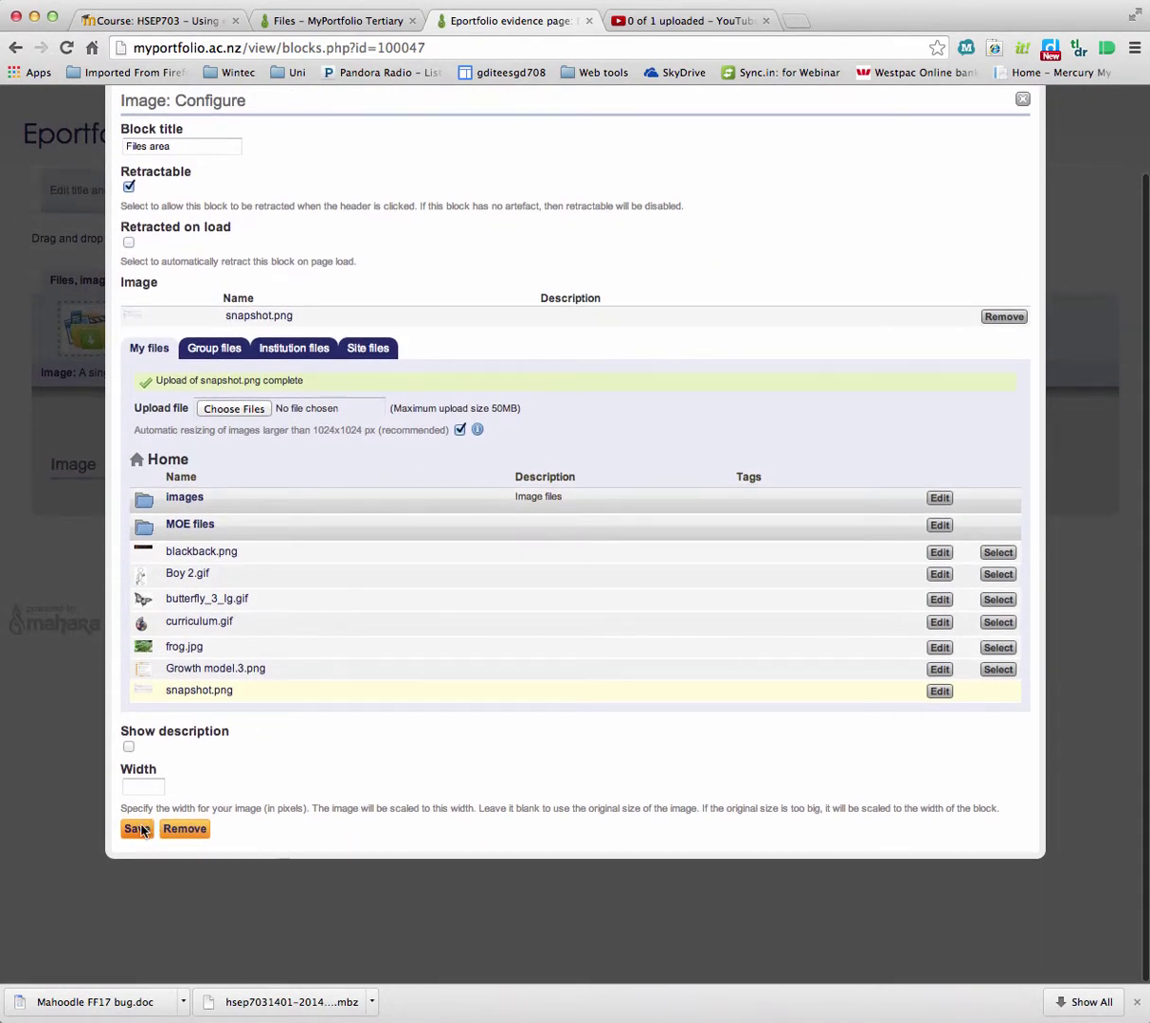
{"action": "left_click", "coordinate": [137, 829]}
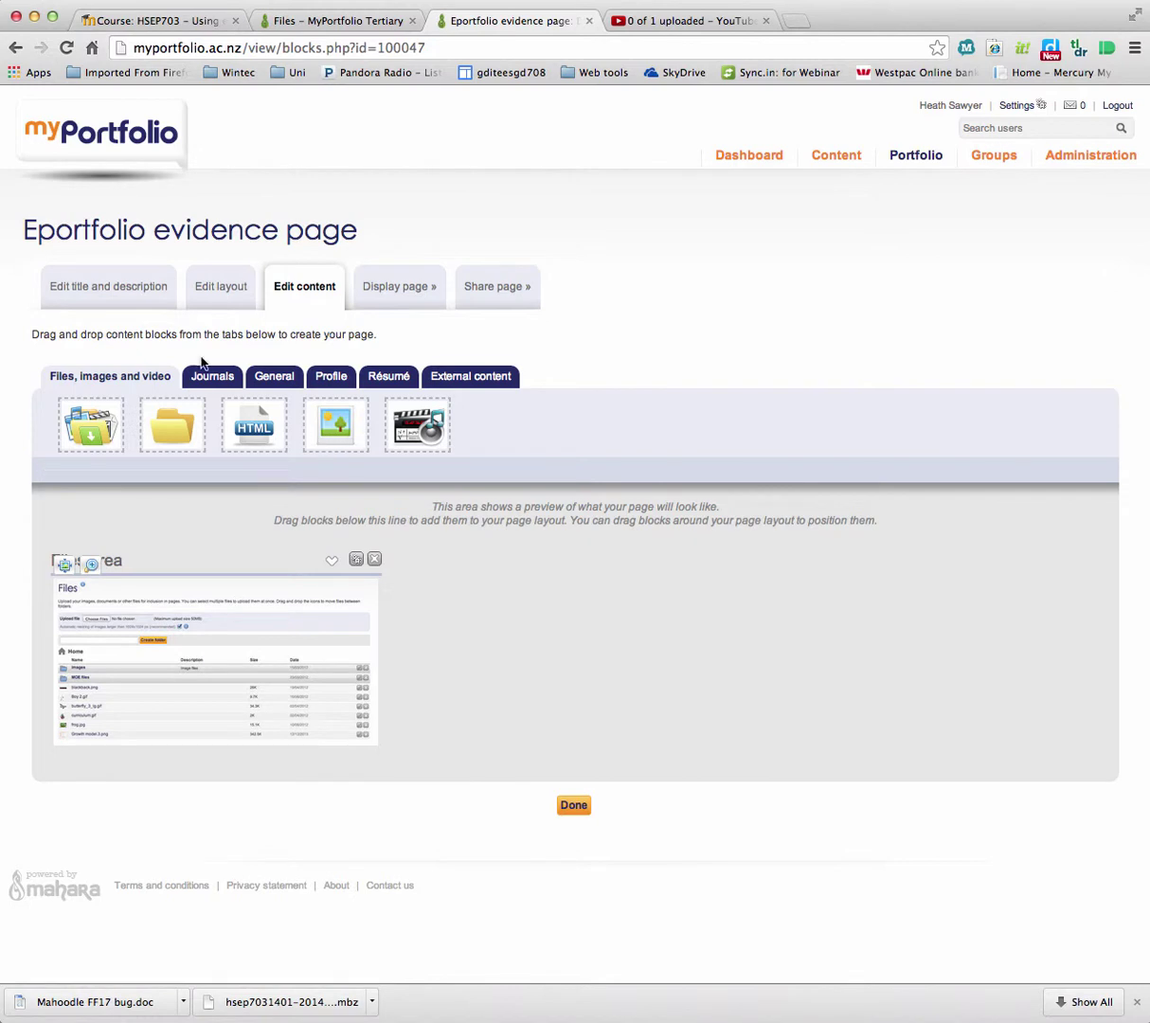
Add a General Text box block below the image and title it 'Files area'.
{"action": "left_click", "coordinate": [286, 379]}
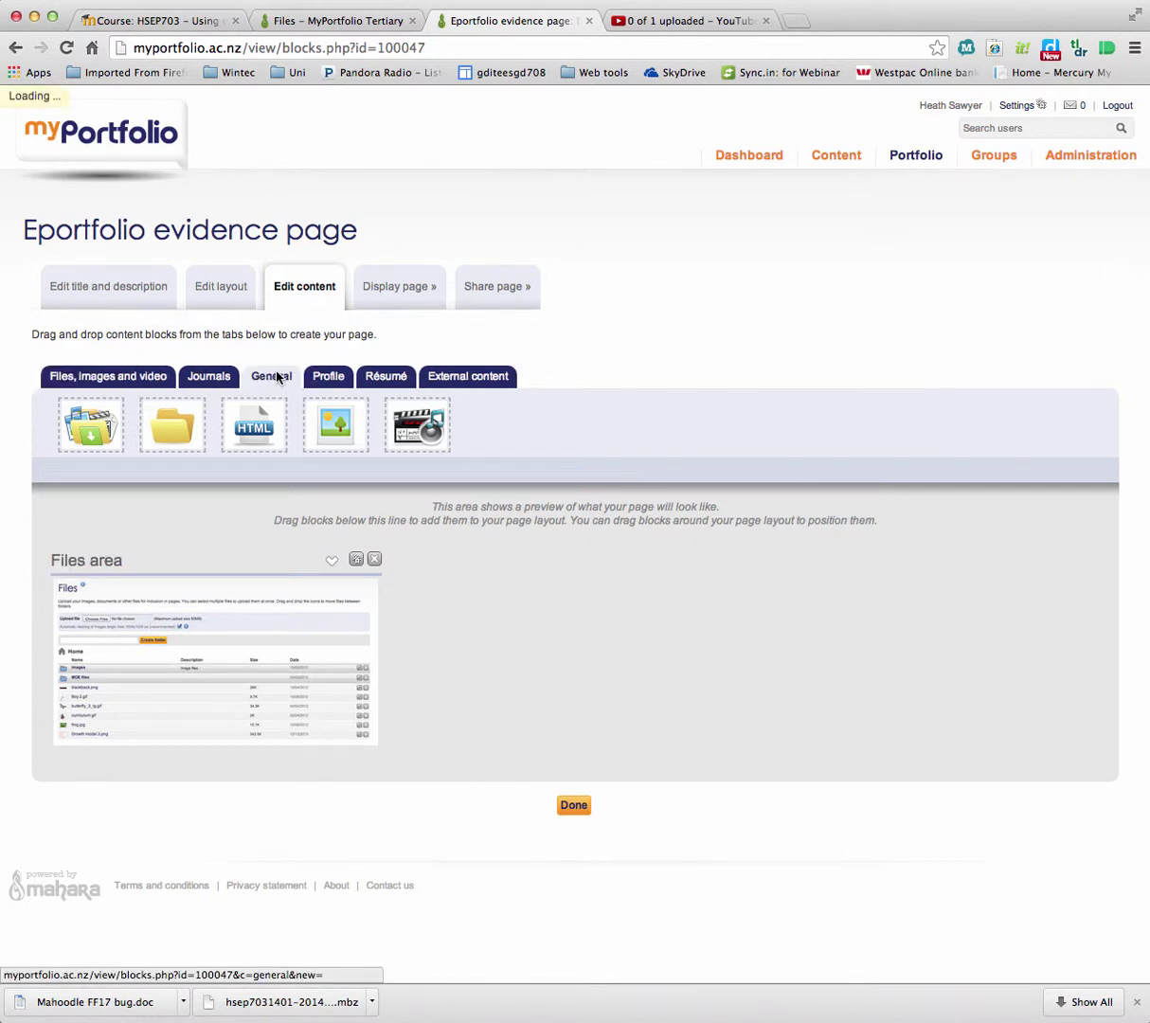
{"action": "left_click_drag", "start_coordinate": [417, 426], "coordinate": [264, 776]}
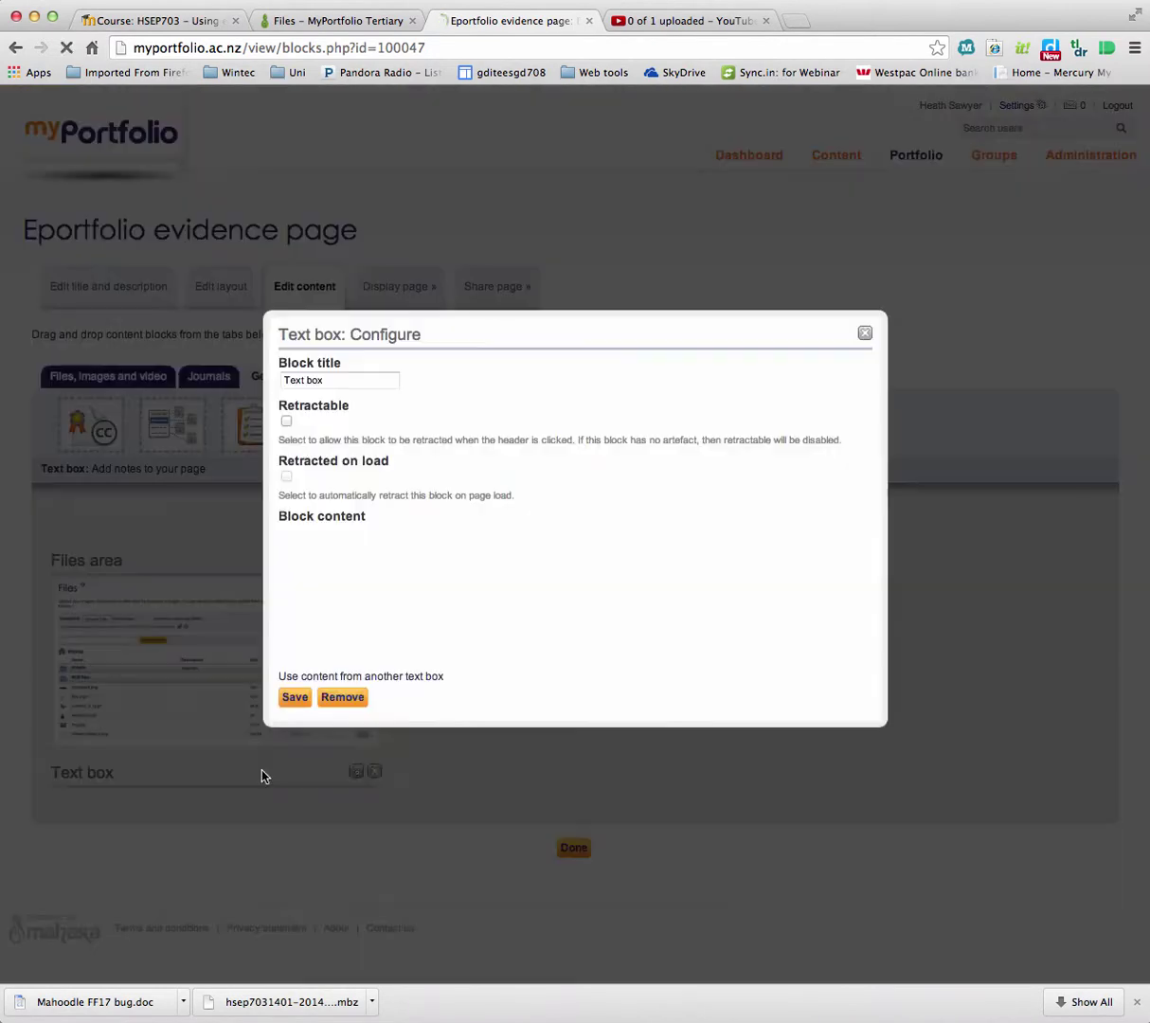
{"action": "left_click", "coordinate": [289, 379]}
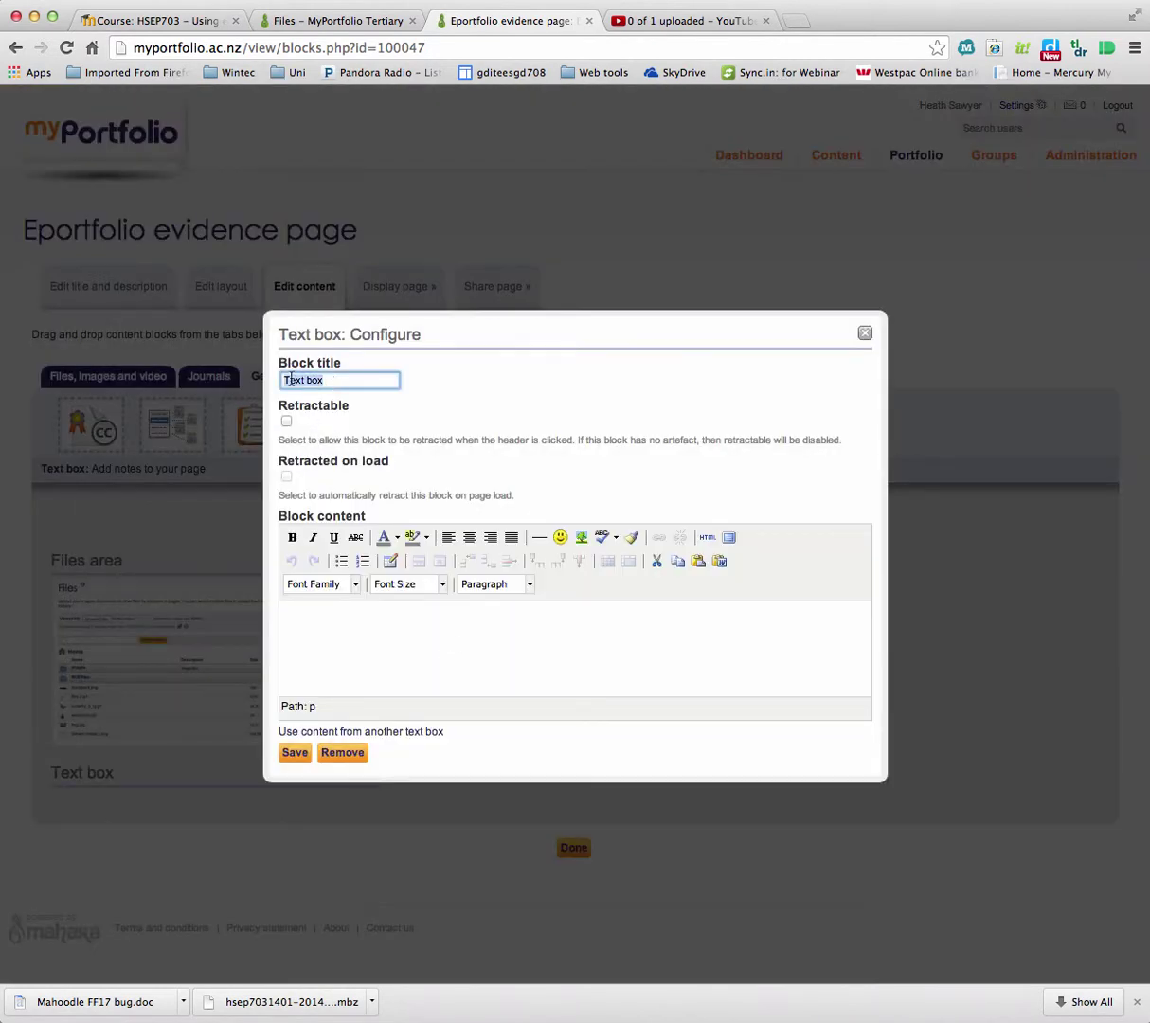
{"action": "type", "text": "Files area"}
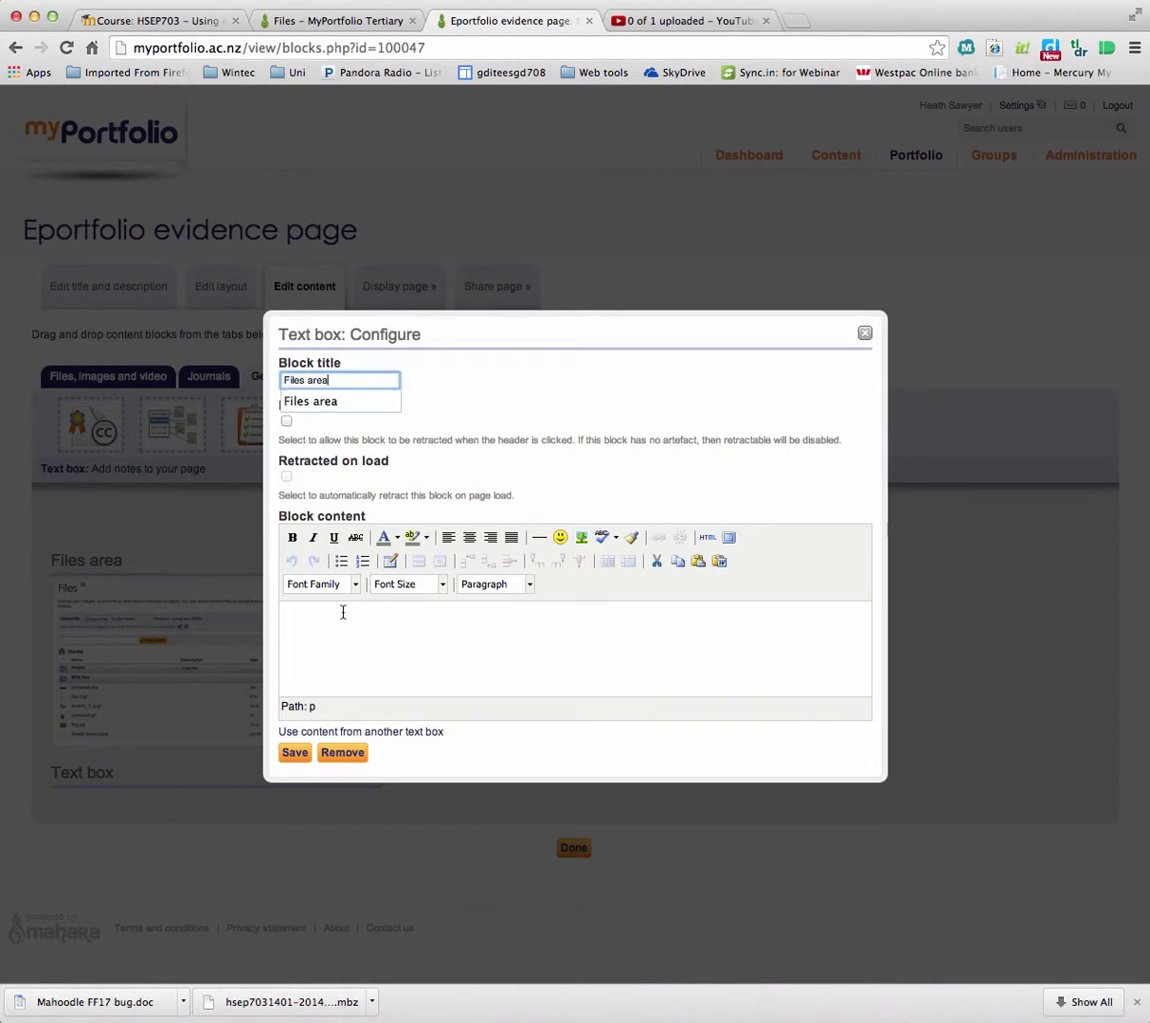
Write 'The files area allows the user to ........' as its content and save.
{"action": "left_click", "coordinate": [339, 643]}
{"action": "type", "text": "The files area"}
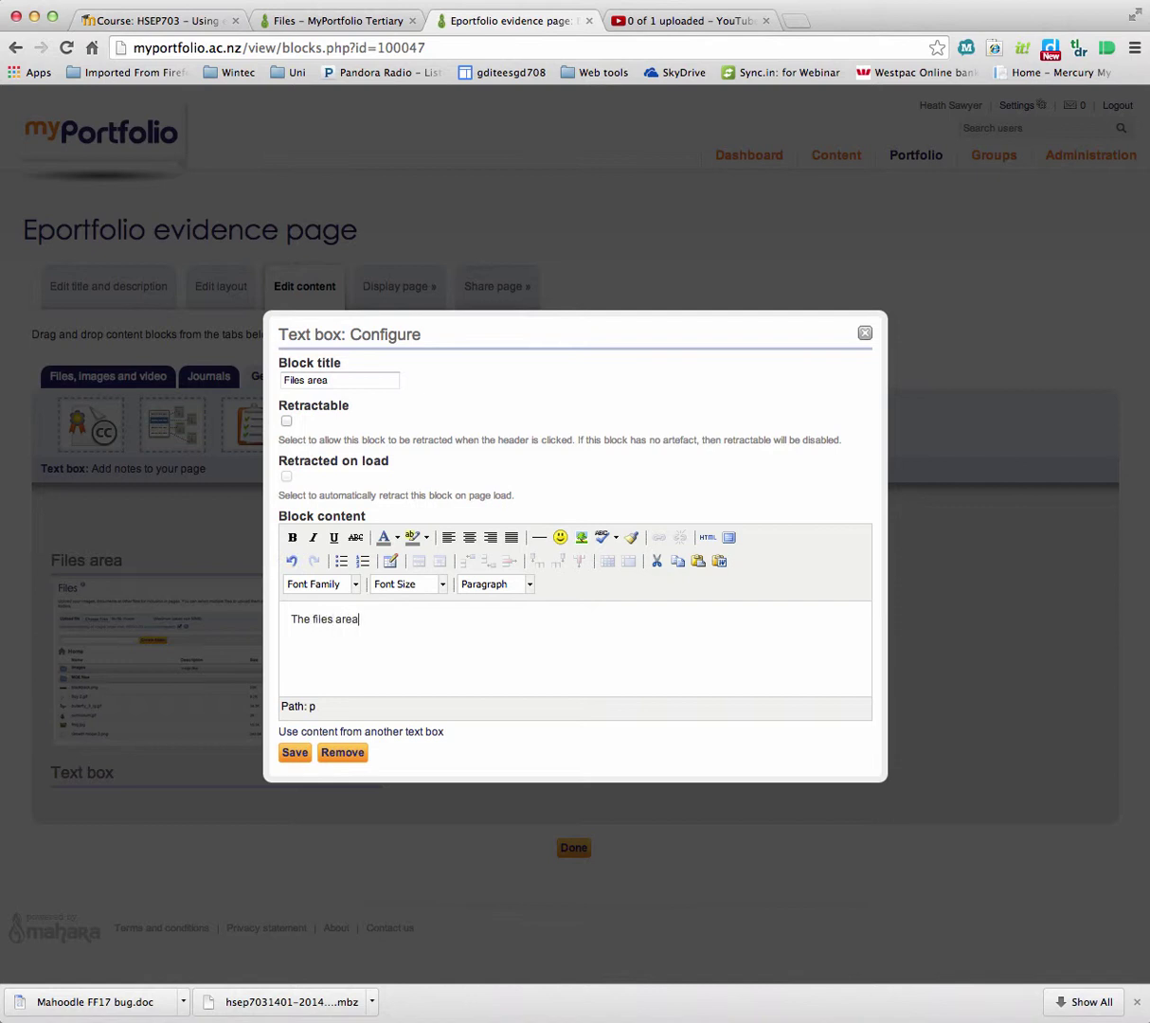
{"action": "type", "text": " allows the user to ........"}
{"action": "left_click", "coordinate": [295, 752]}
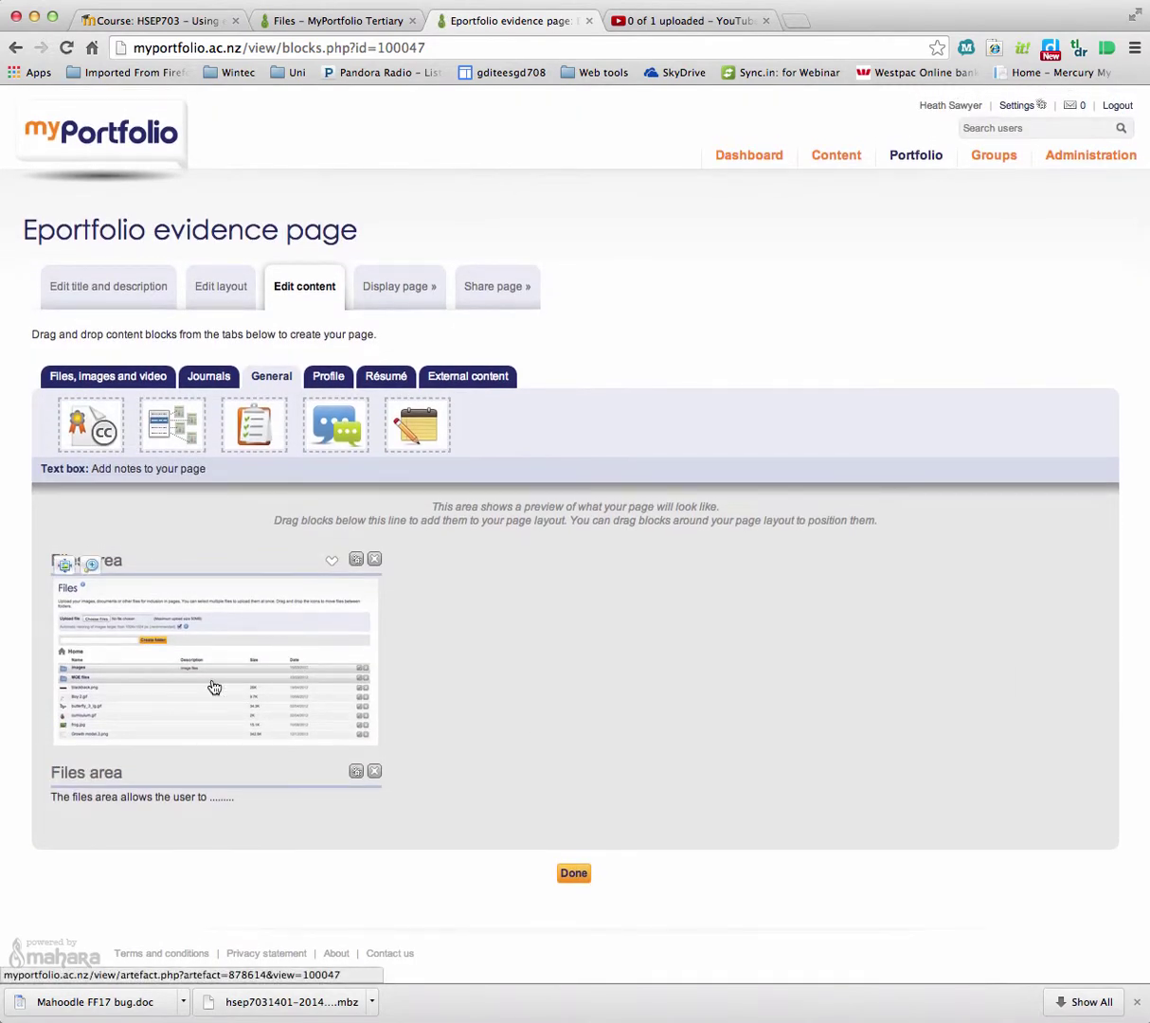
Switch the page layout from three columns to '2 columns – Equal widths' and save.
{"action": "left_click", "coordinate": [224, 288]}
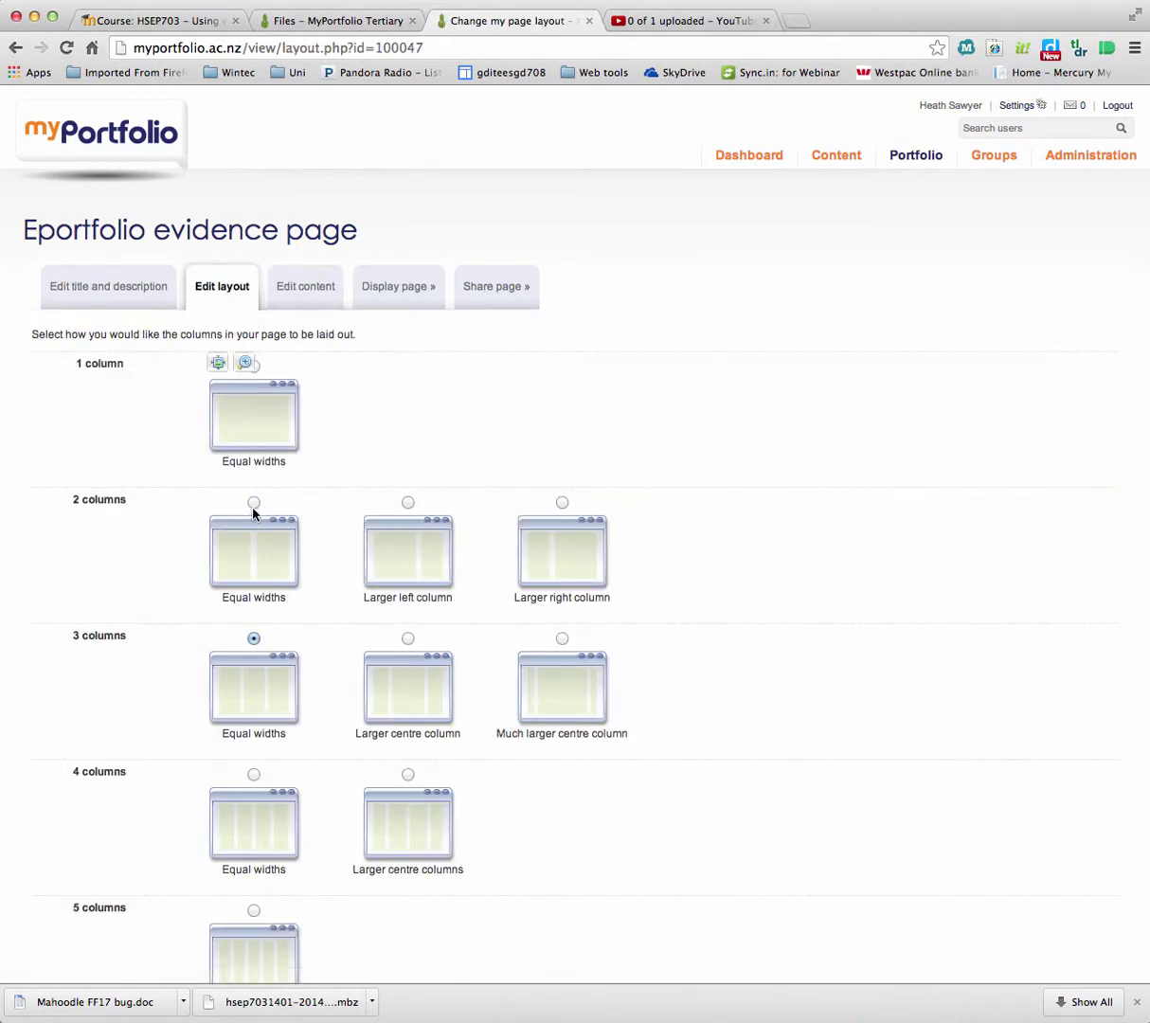
{"action": "scroll", "coordinate": [435, 420], "scroll_direction": "down", "scroll_amount": 4}
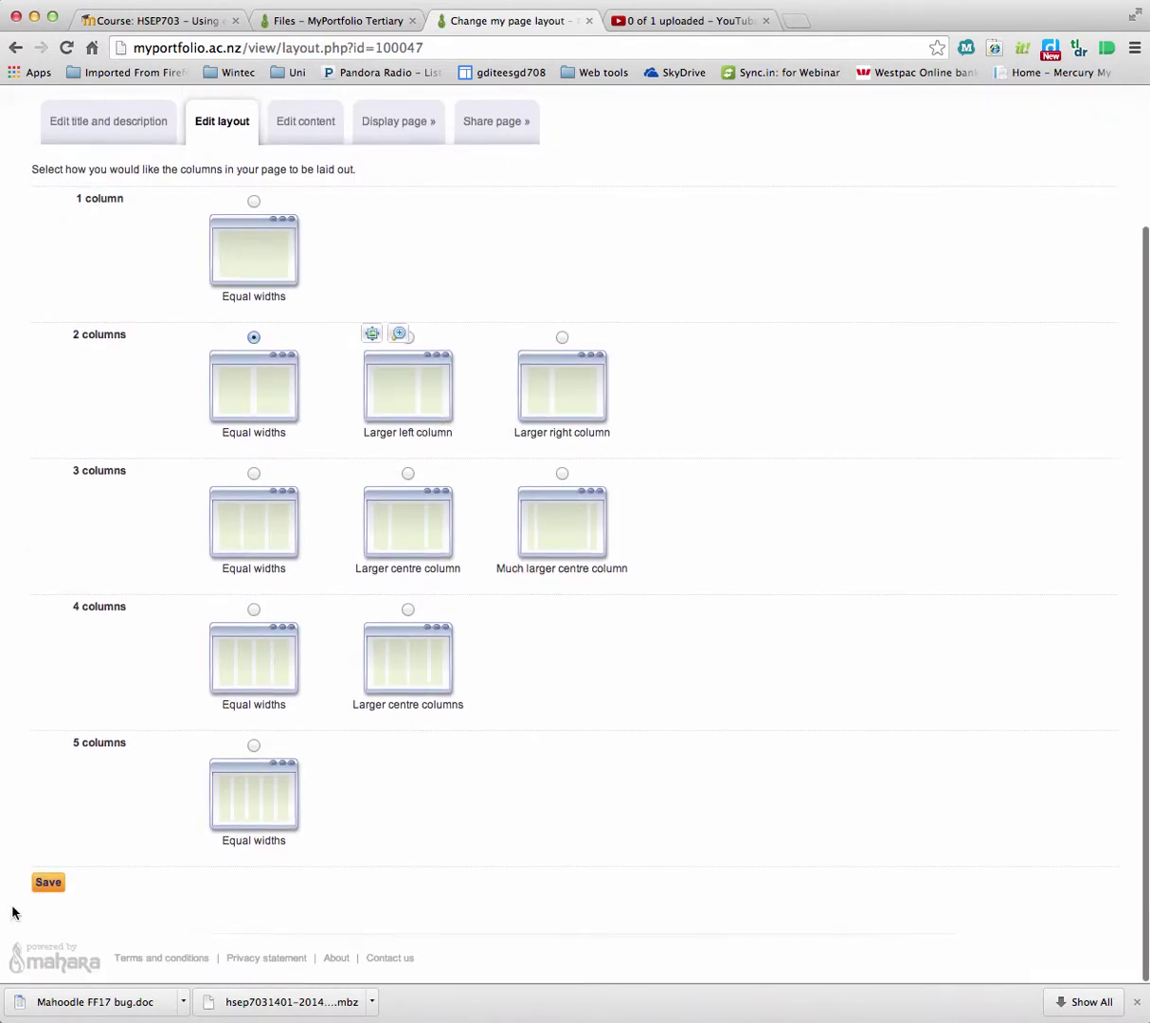
{"action": "left_click", "coordinate": [47, 884]}
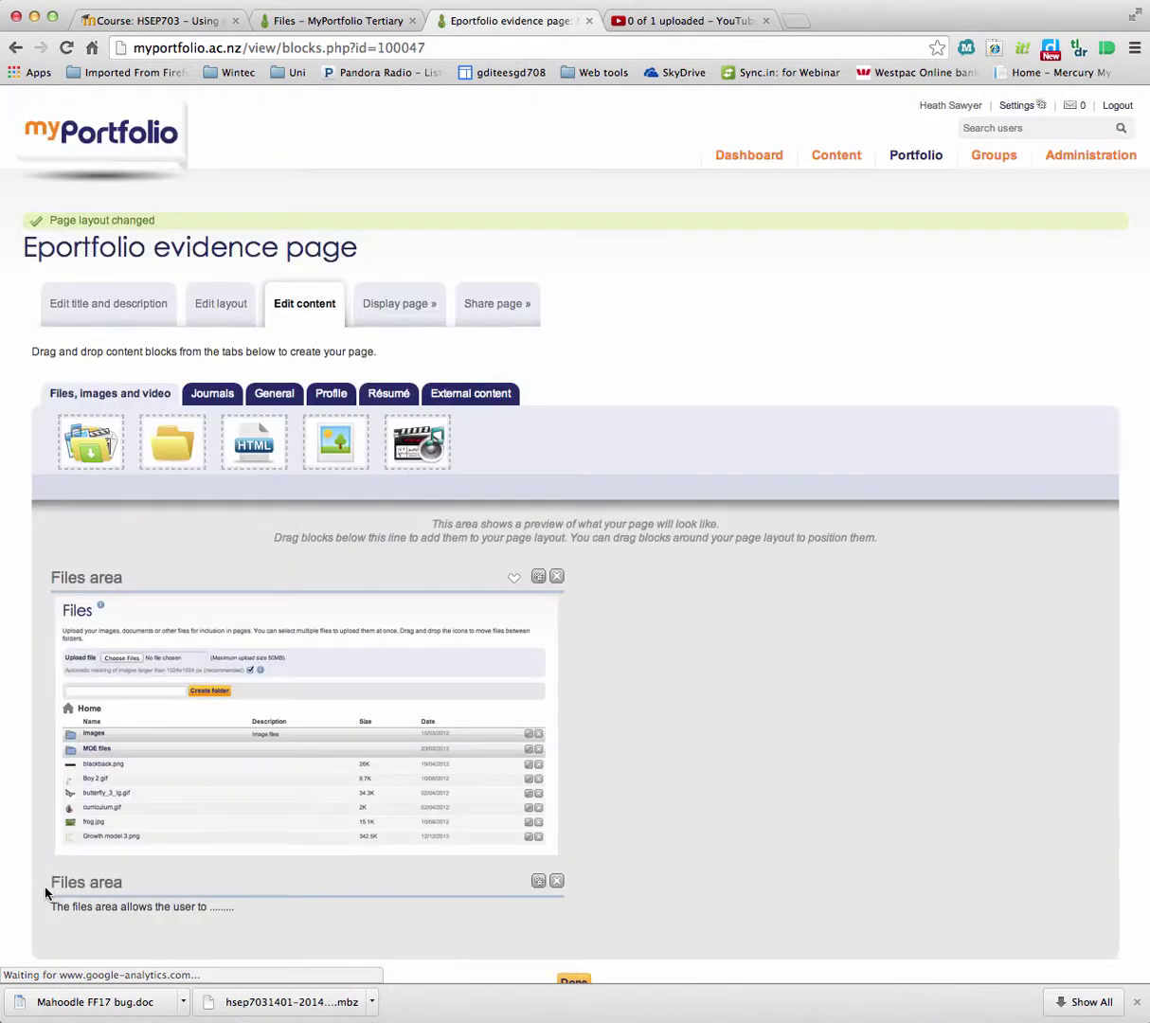
{"action": "scroll", "coordinate": [731, 726], "scroll_direction": "down", "scroll_amount": 3}
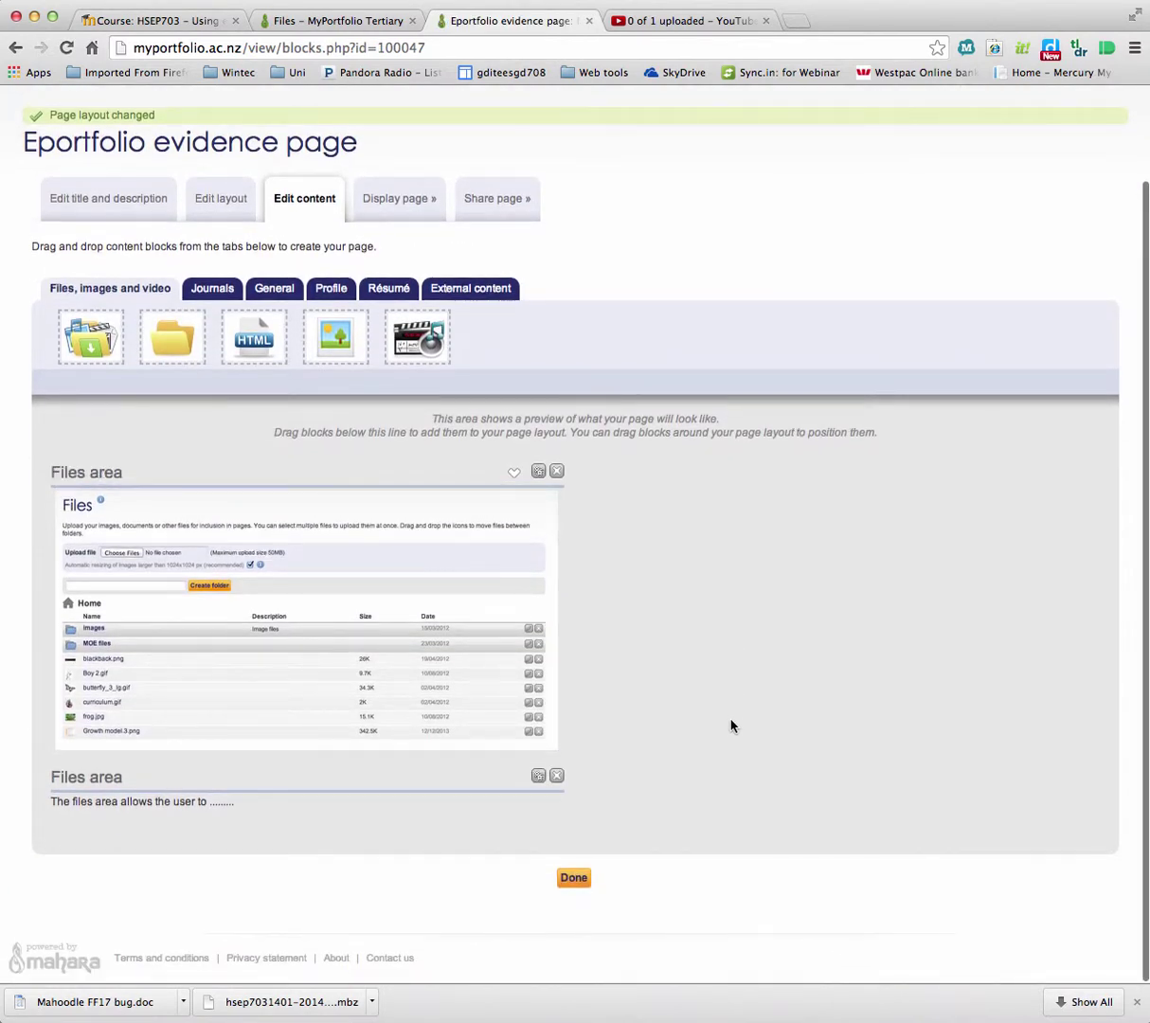